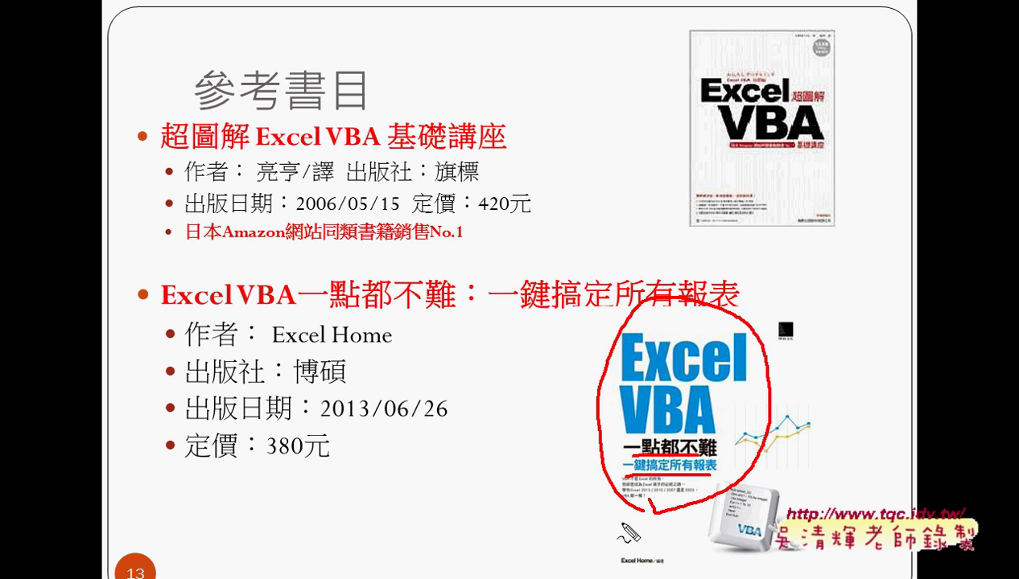
Step: Clear the ink from the slide, page through the reference and course-outline slides to 什麼是大數據？, and end the slide show
key("e")
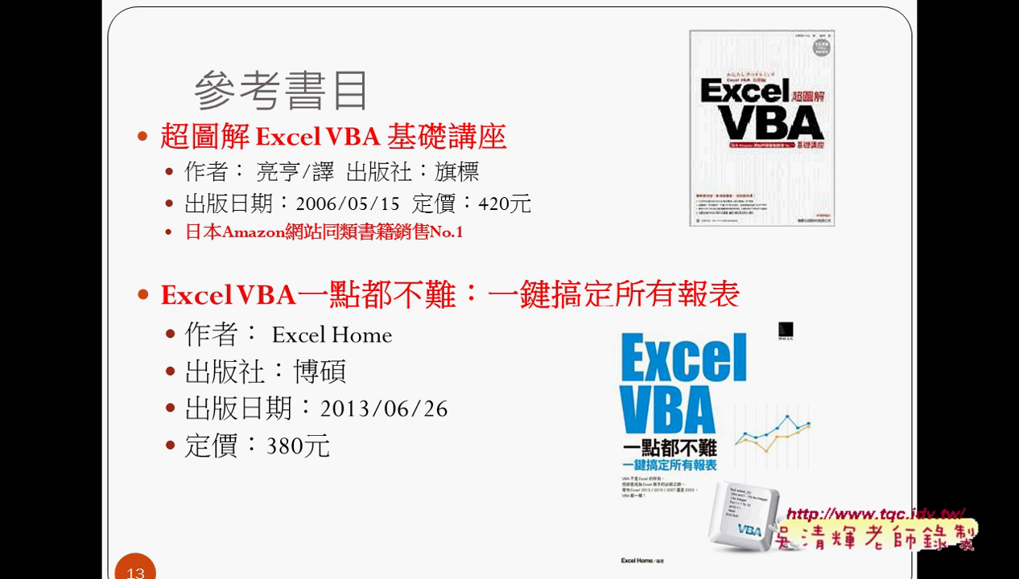
key("Right")
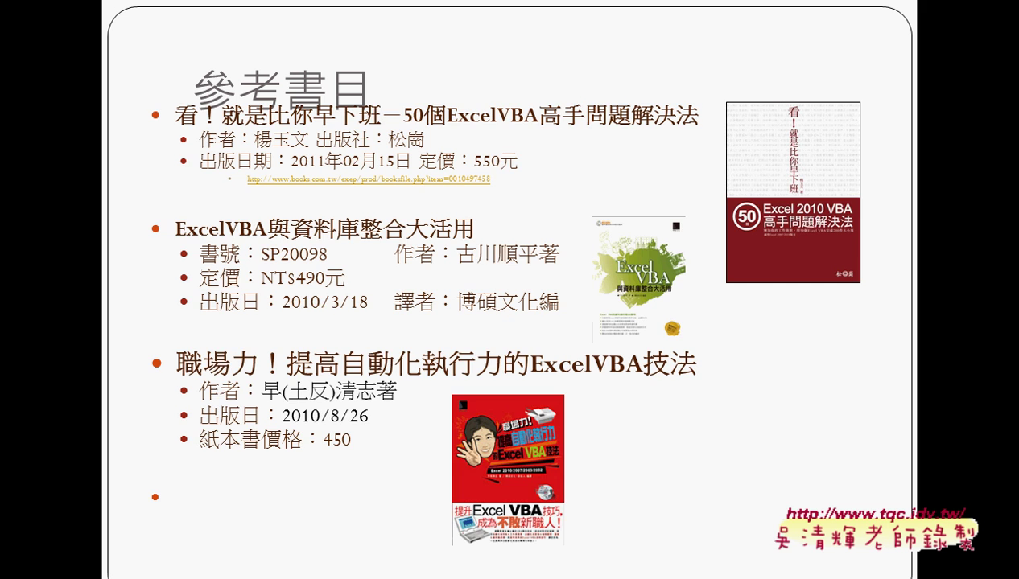
key("Right")
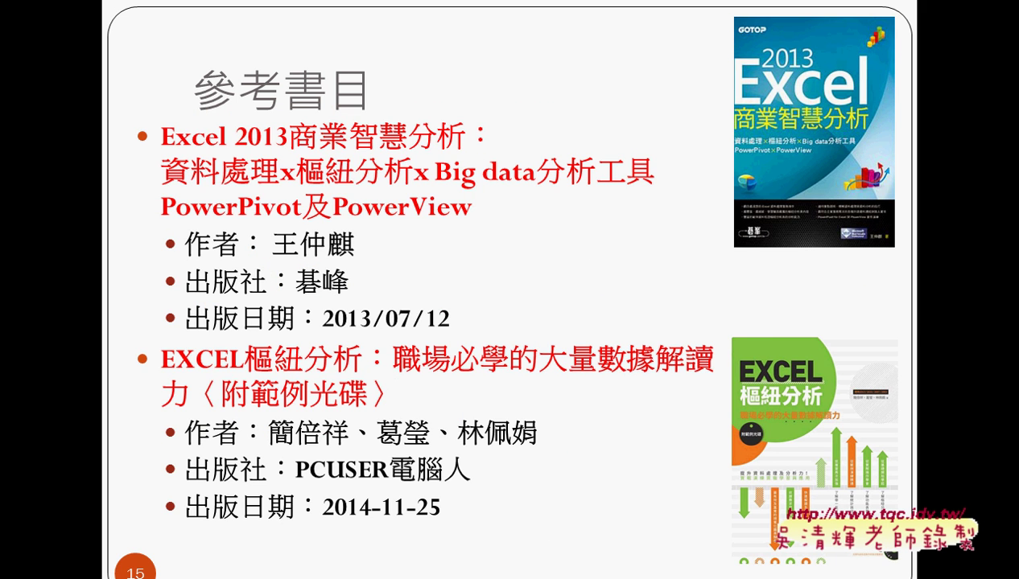
key("Right")
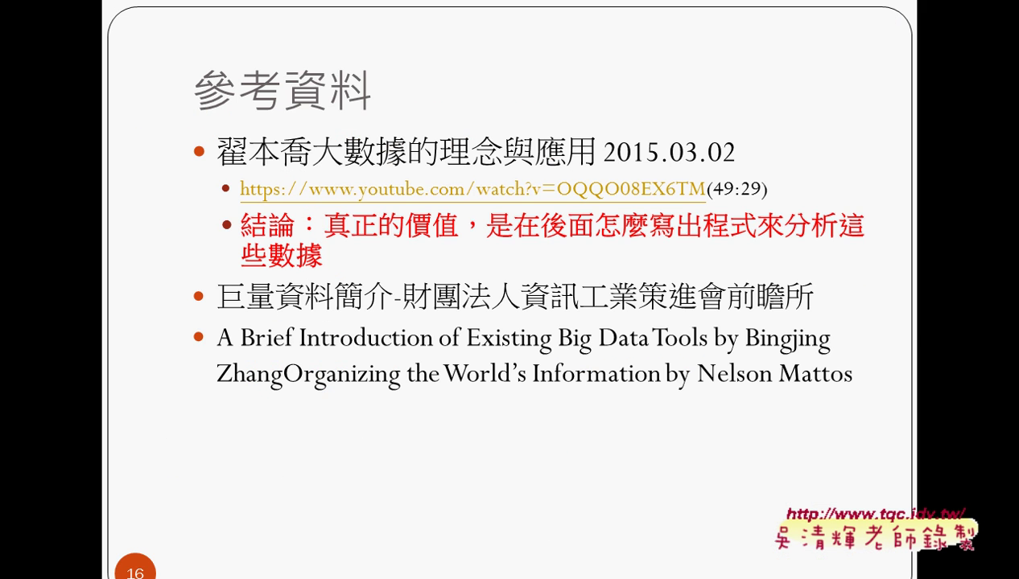
key("Right")
key("Right")
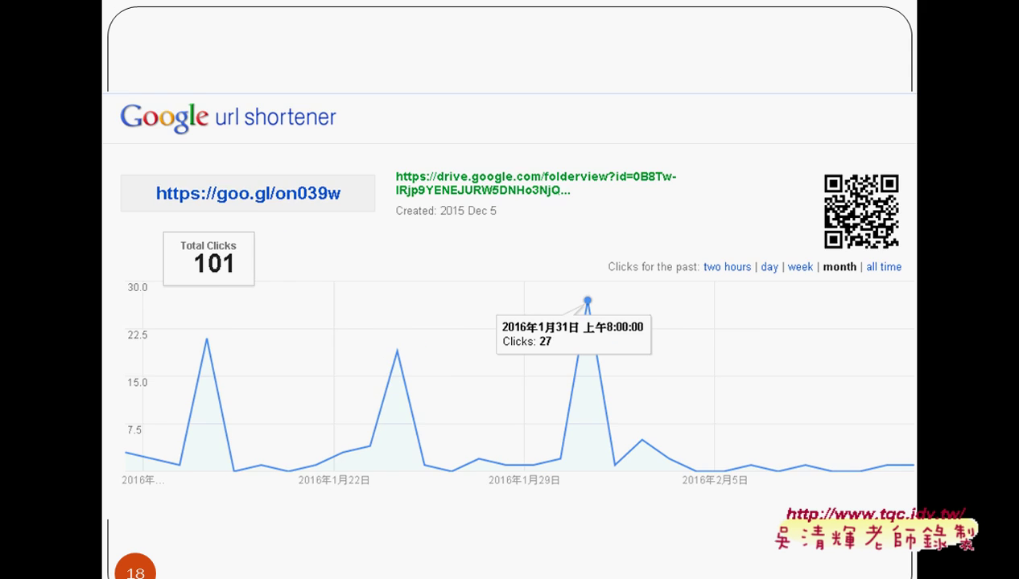
key("Right")
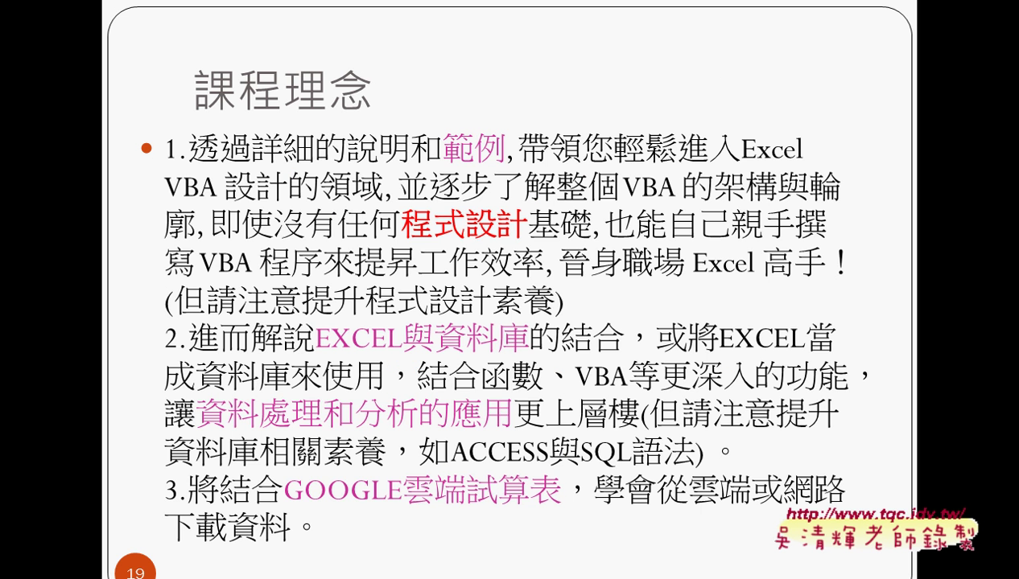
key("Right")
key("Right")
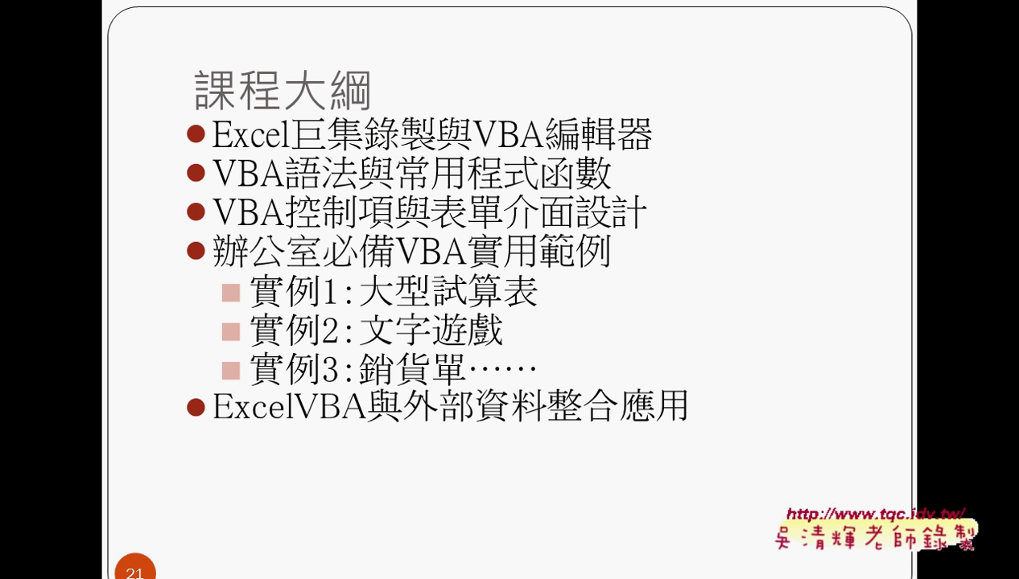
key("Right")
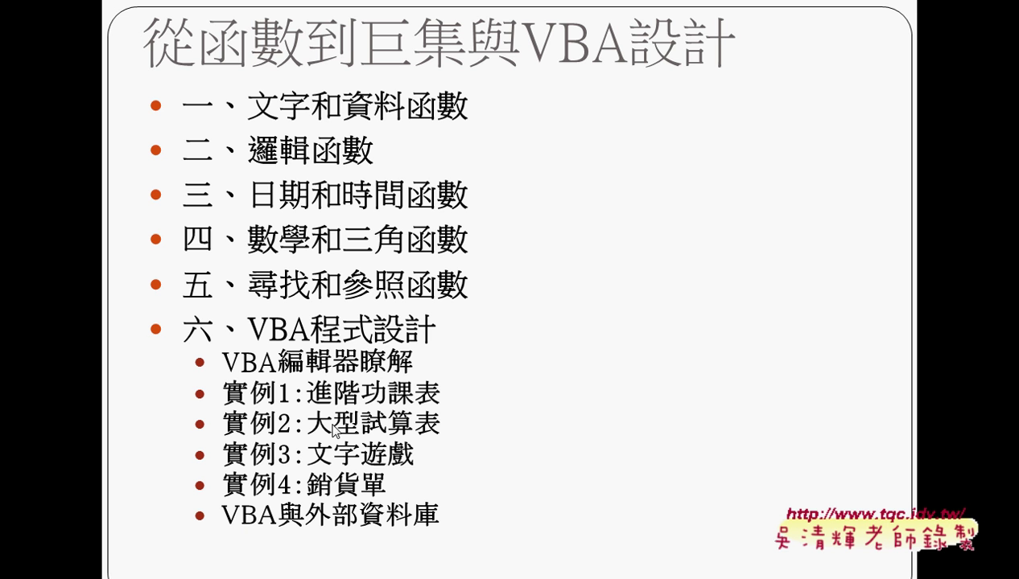
left_click(493, 405)
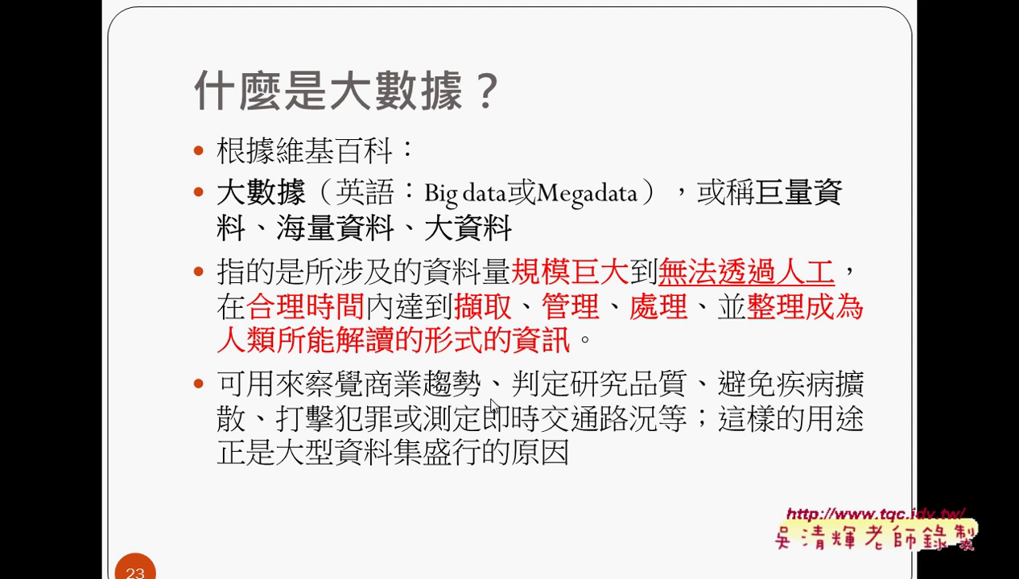
key("Escape")
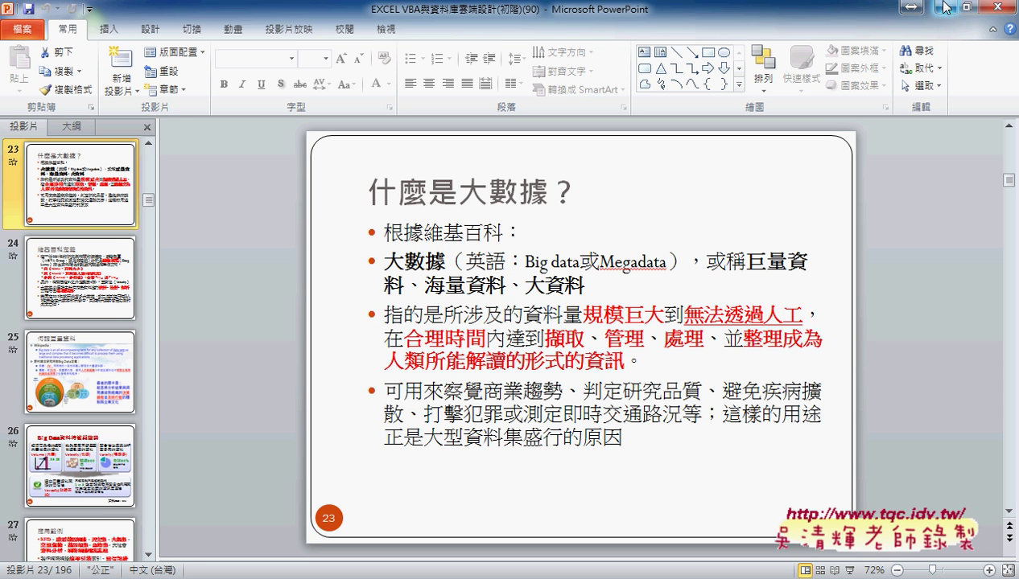
Step: Switch to the 範例檔 folder, open the 01文字與資料函數 workbook in Excel, and enable editing to read the 綜合練習 exercise instructions
left_click(945, 7)
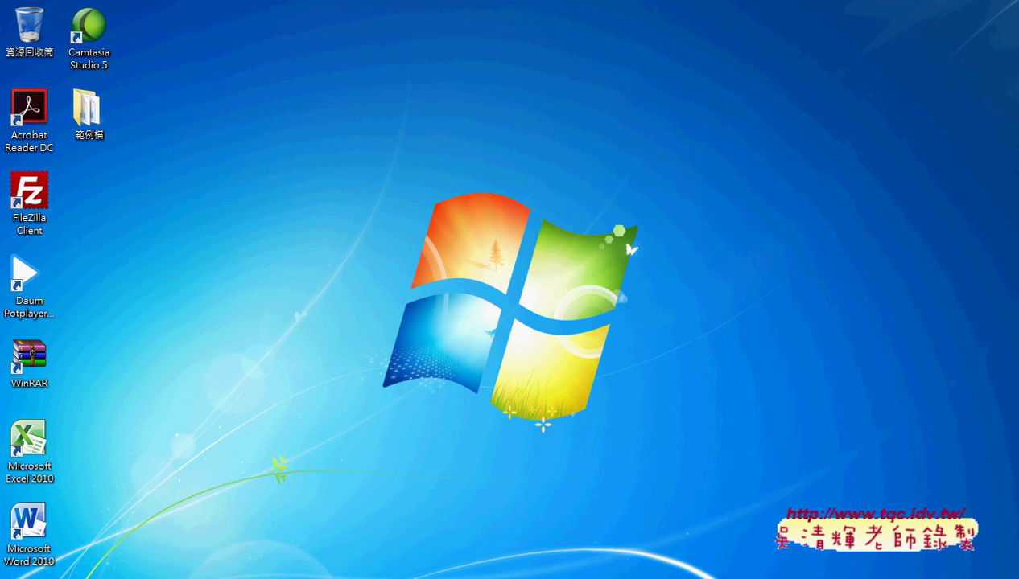
left_click(264, 516)
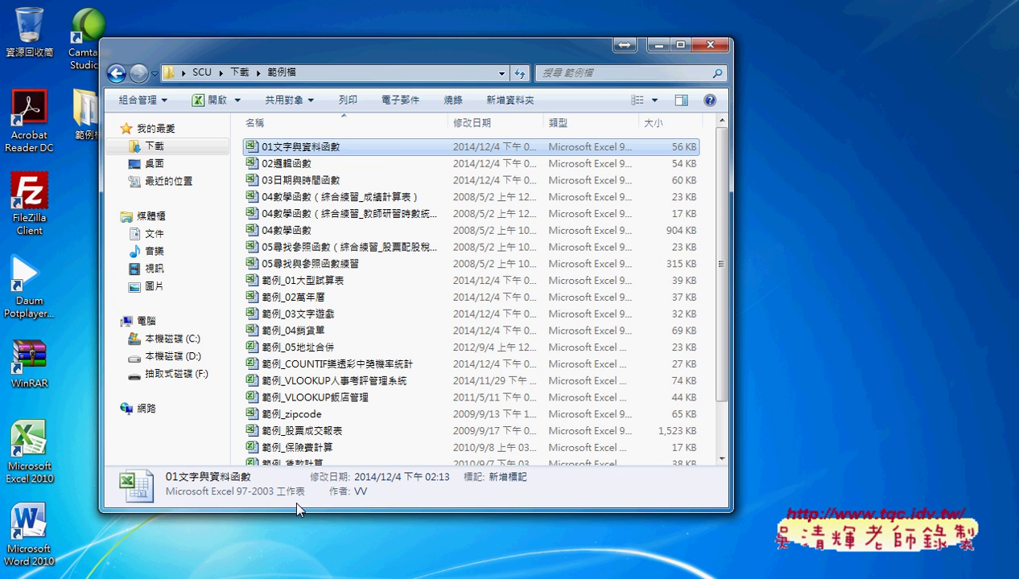
double_click(391, 147)
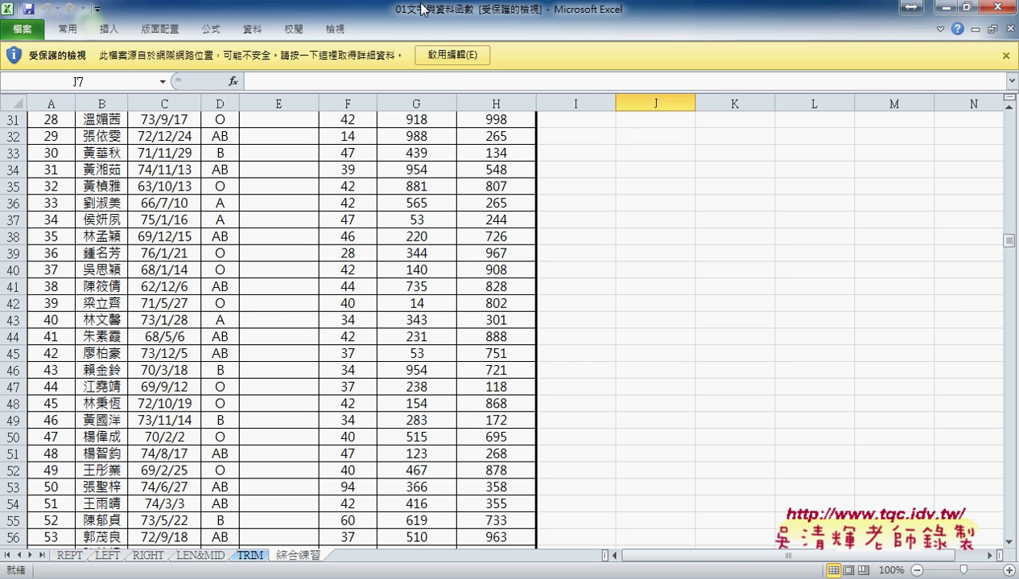
left_click(464, 58)
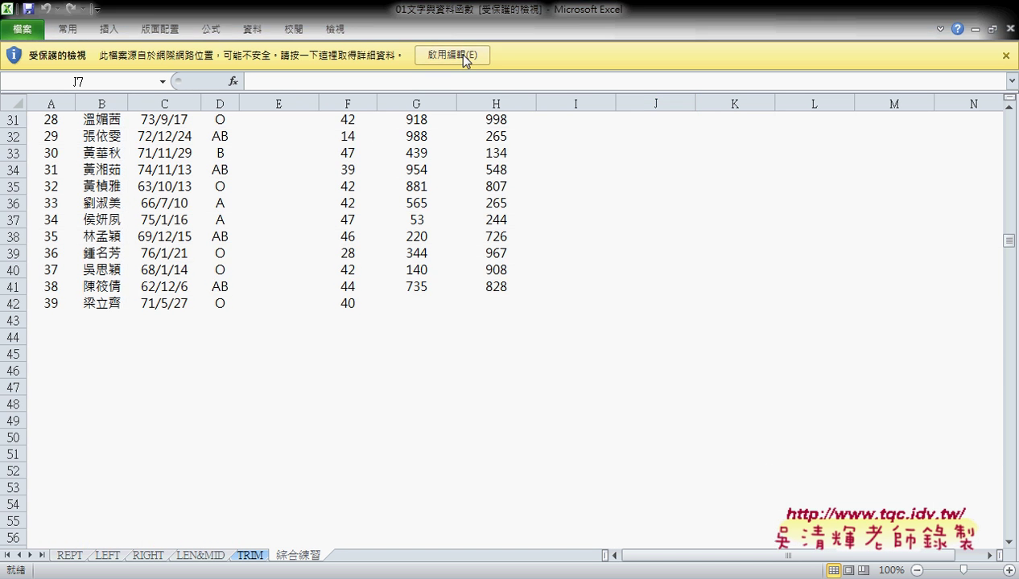
scroll(531, 293, "up", 9)
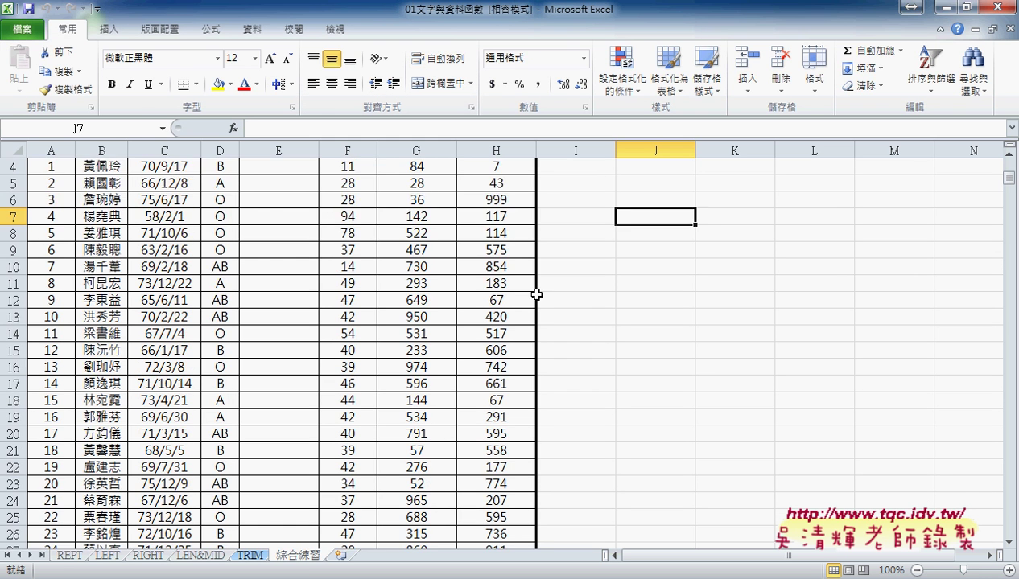
scroll(535, 295, "up", 1)
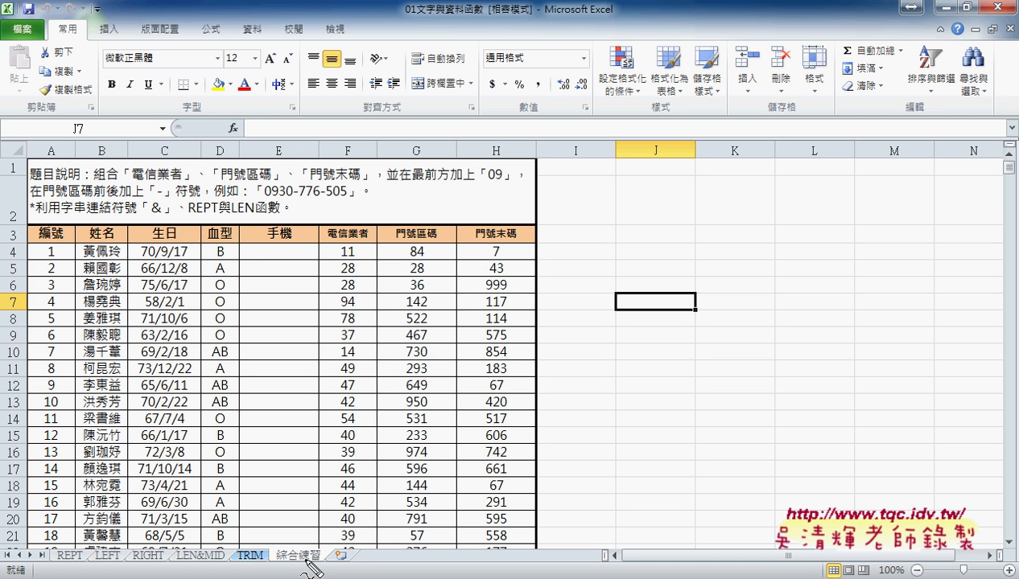
mouse_move(235, 243)
left_mouse_down()
mouse_move(236, 263)
mouse_move(242, 238)
mouse_move(316, 239)
mouse_move(317, 256)
left_mouse_up()
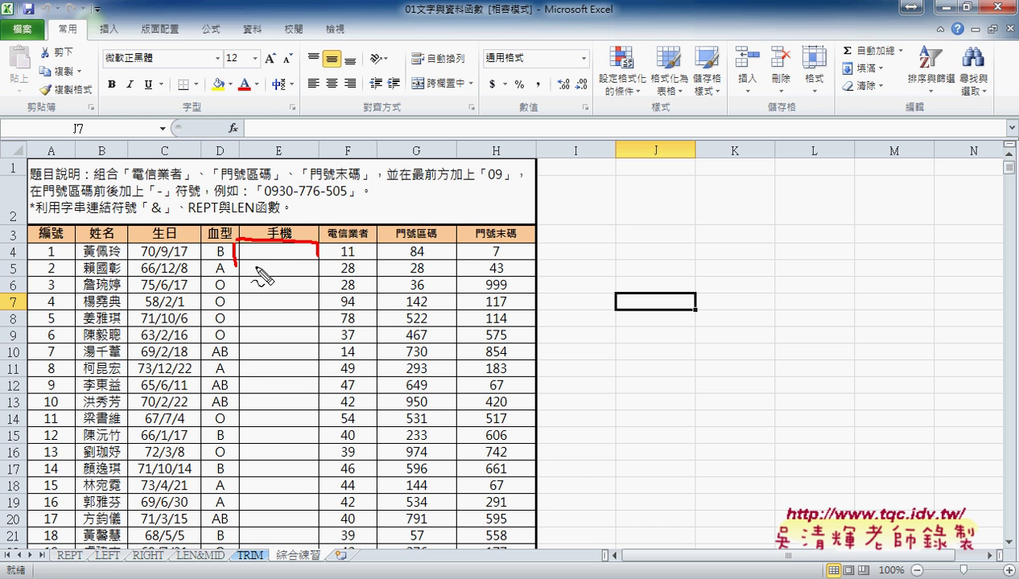
left_click_drag(240, 260, 316, 258)
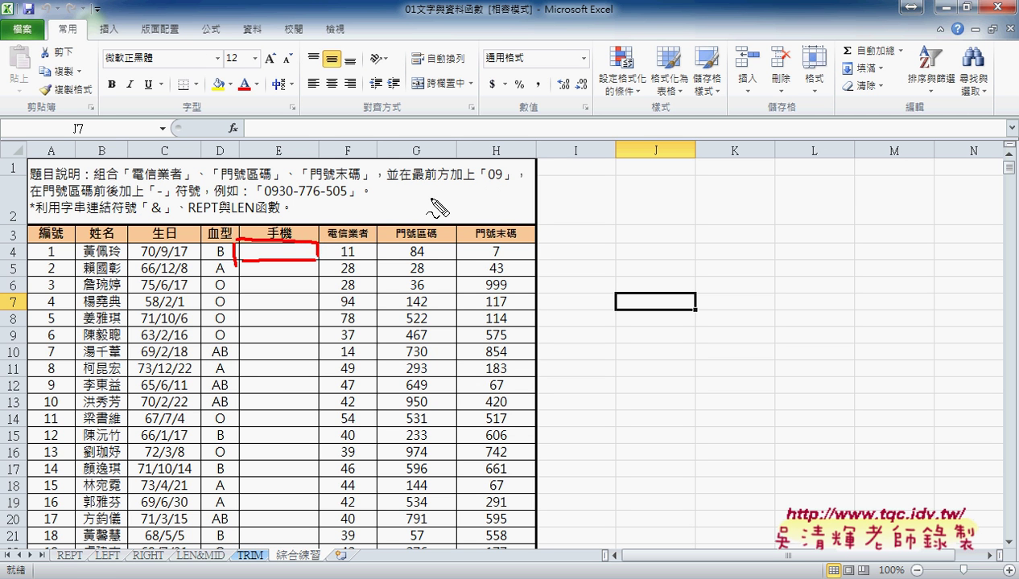
left_click_drag(485, 186, 500, 183)
left_click_drag(329, 260, 384, 253)
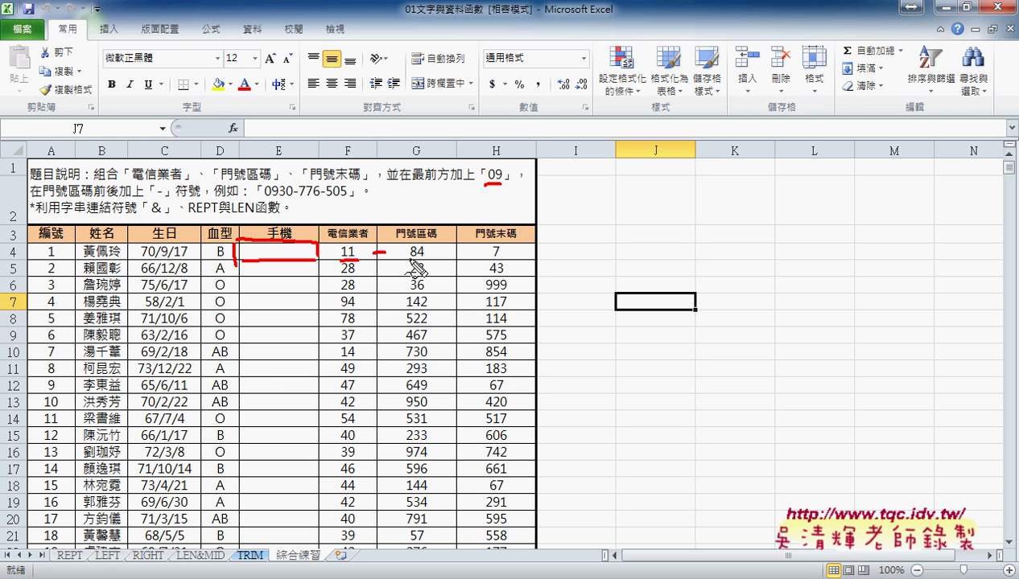
mouse_move(409, 260)
left_mouse_down()
mouse_move(425, 260)
mouse_move(397, 258)
mouse_move(405, 248)
mouse_move(471, 249)
left_mouse_up()
mouse_move(480, 247)
left_mouse_down()
mouse_move(476, 256)
mouse_move(481, 248)
left_mouse_up()
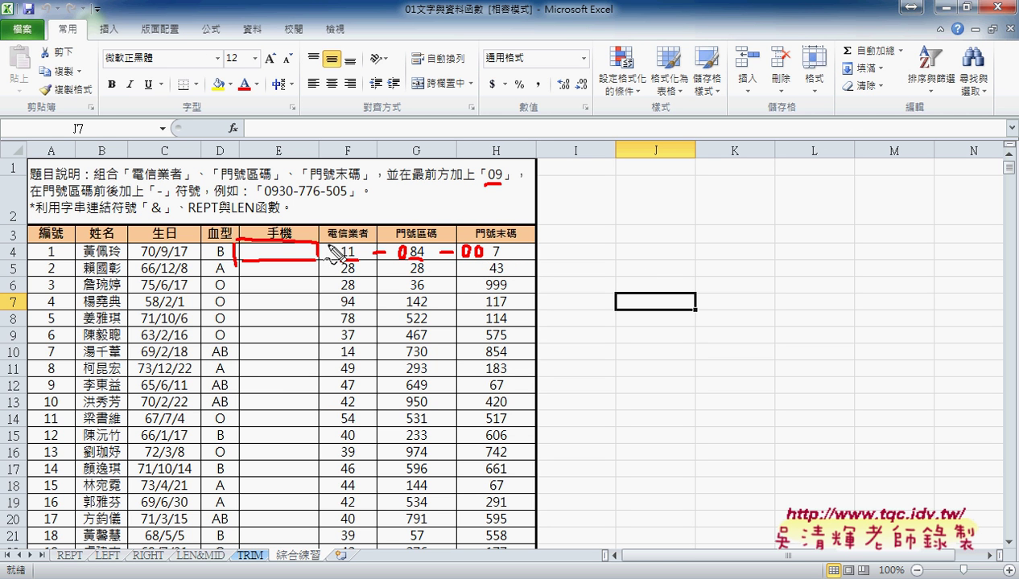
mouse_move(402, 232)
left_mouse_down()
mouse_move(314, 219)
mouse_move(308, 241)
mouse_move(333, 226)
left_mouse_up()
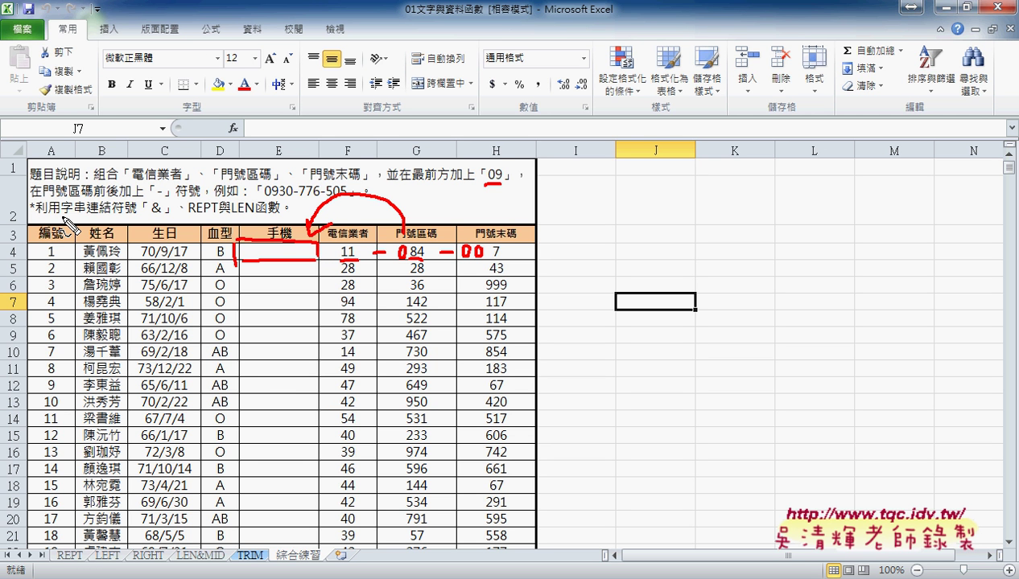
left_click_drag(144, 216, 276, 215)
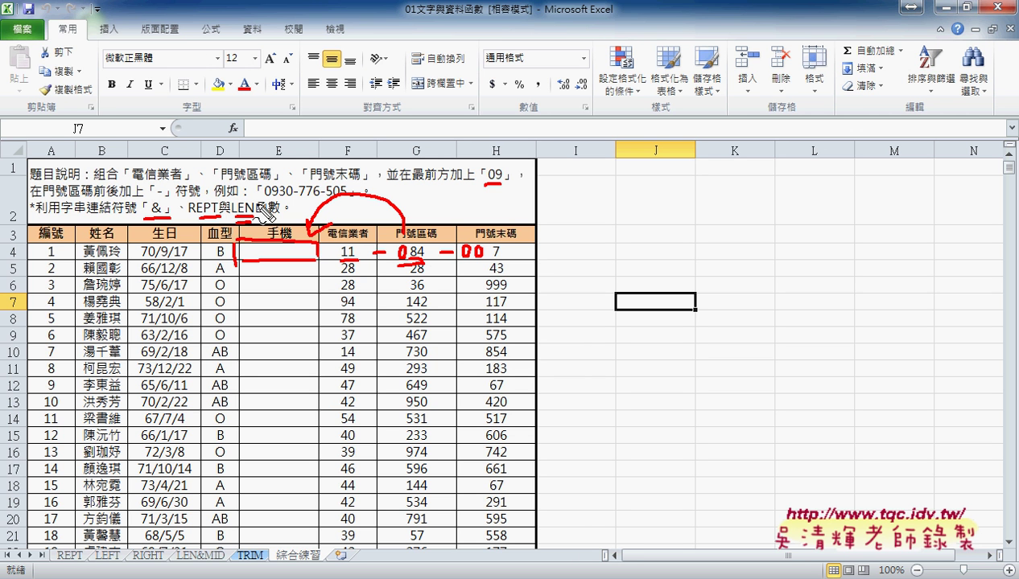
mouse_move(256, 208)
left_mouse_down()
mouse_move(401, 178)
mouse_move(423, 246)
mouse_move(424, 231)
left_mouse_up()
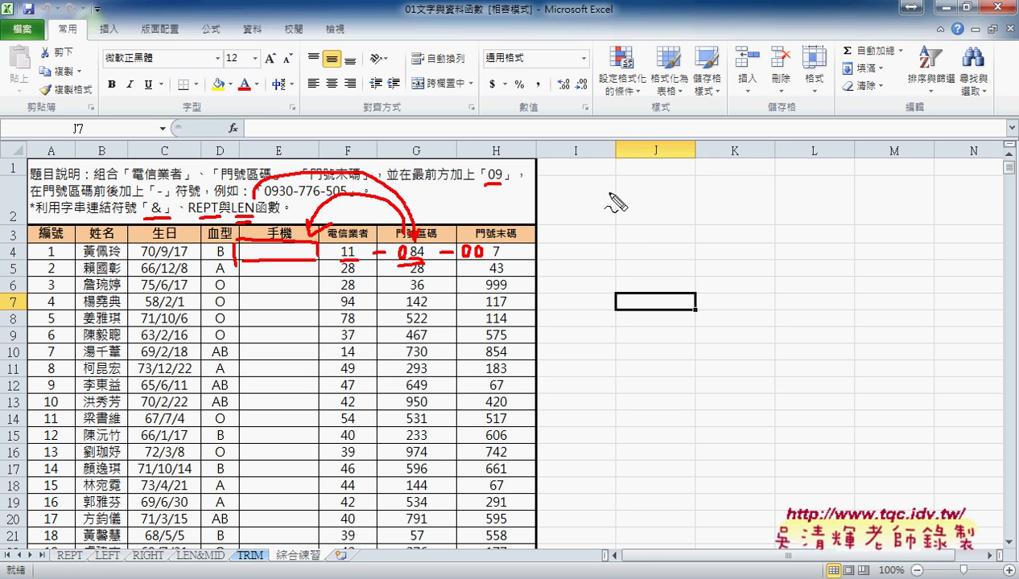
left_click_drag(610, 194, 615, 220)
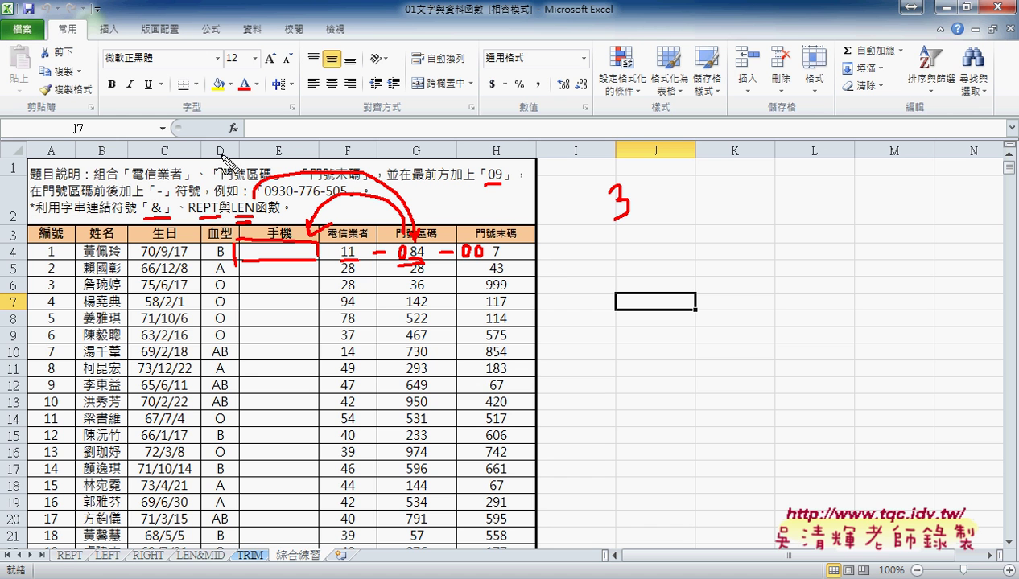
mouse_move(228, 154)
left_mouse_down()
mouse_move(221, 169)
mouse_move(230, 163)
left_mouse_up()
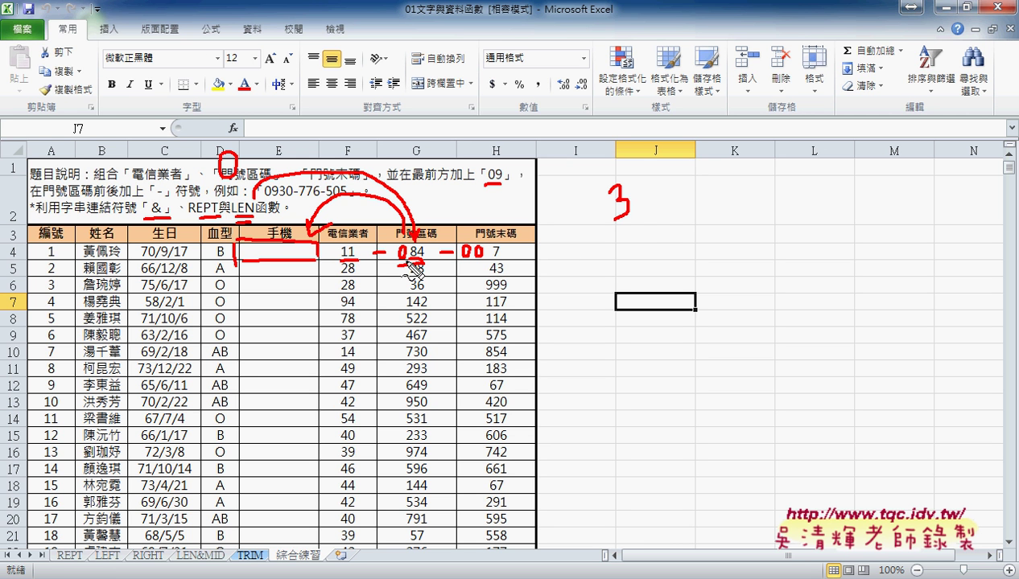
left_click_drag(633, 205, 642, 207)
mouse_move(642, 190)
left_mouse_down()
mouse_move(658, 213)
mouse_move(689, 198)
left_mouse_up()
left_click_drag(676, 211, 704, 217)
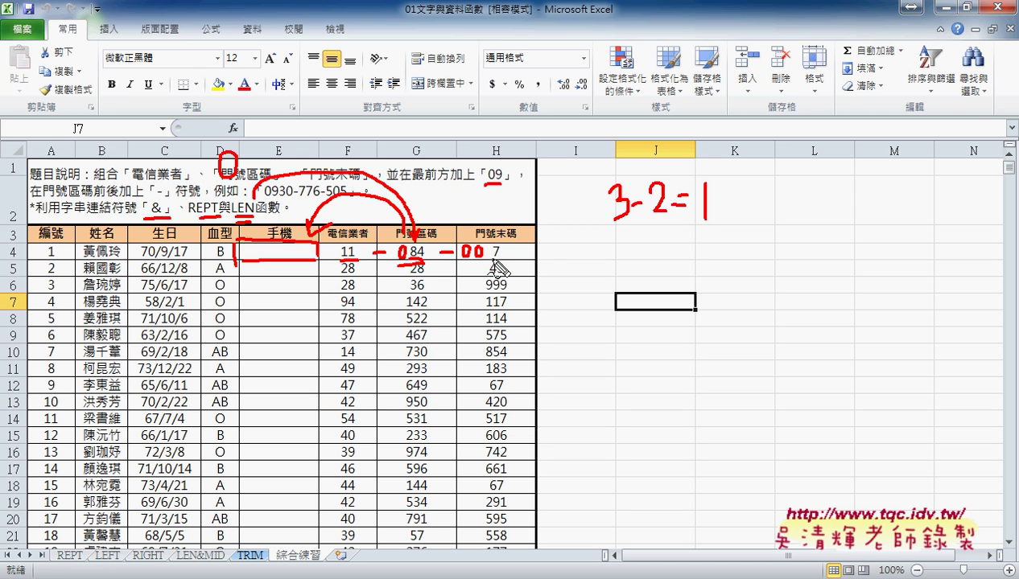
left_click_drag(490, 259, 500, 258)
left_click_drag(658, 197, 666, 232)
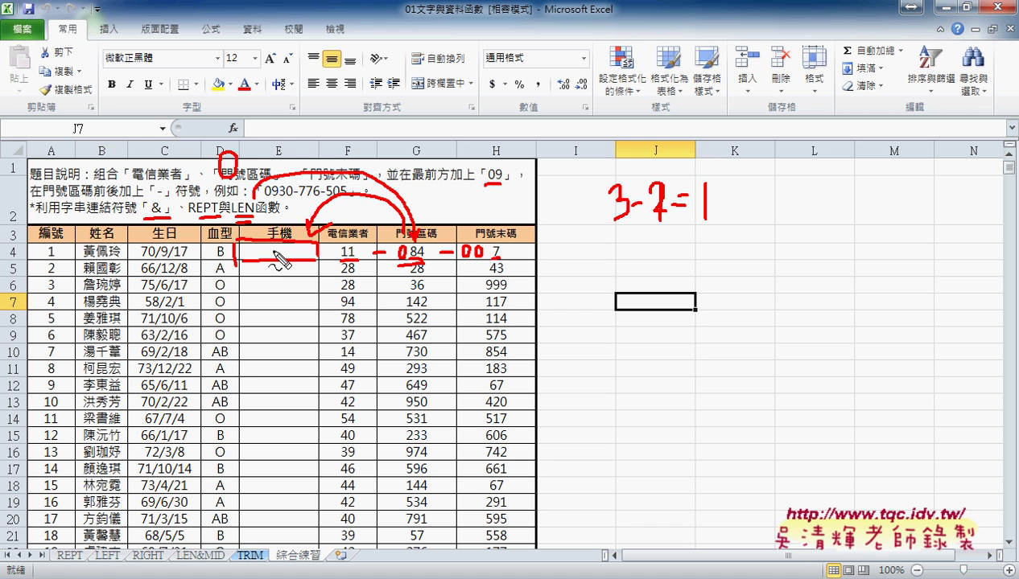
key("Escape")
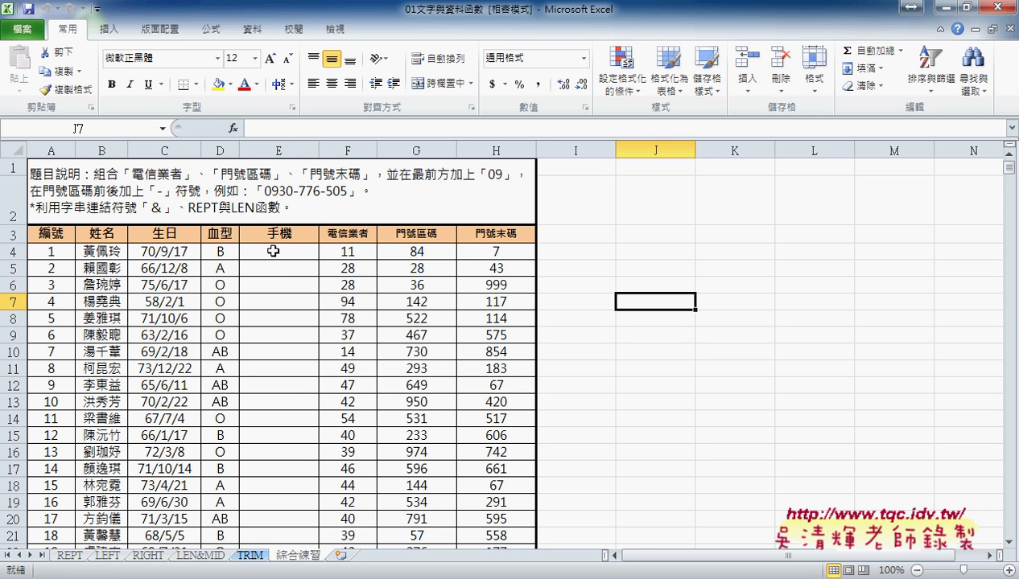
left_click(591, 235)
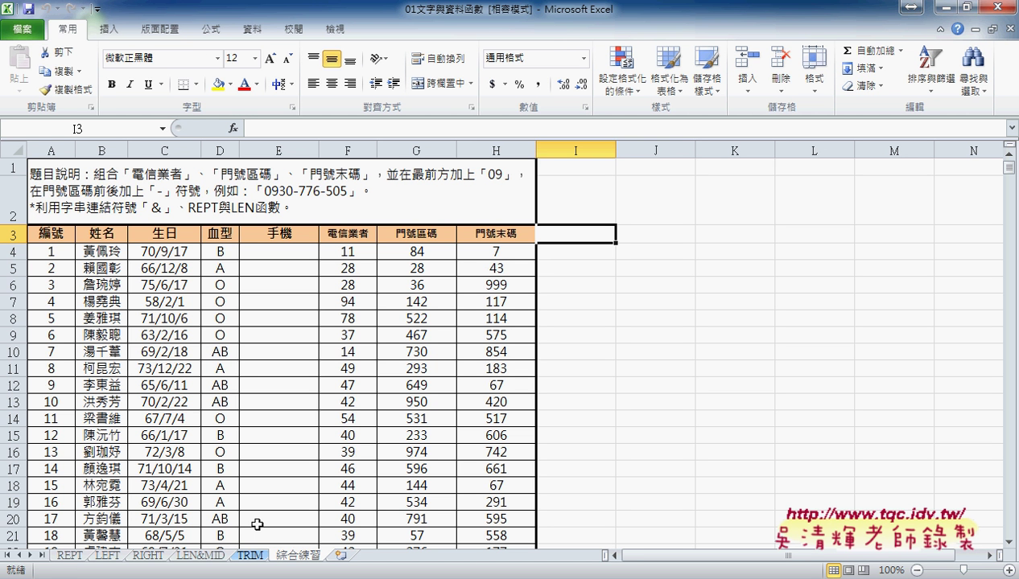
left_click(633, 234)
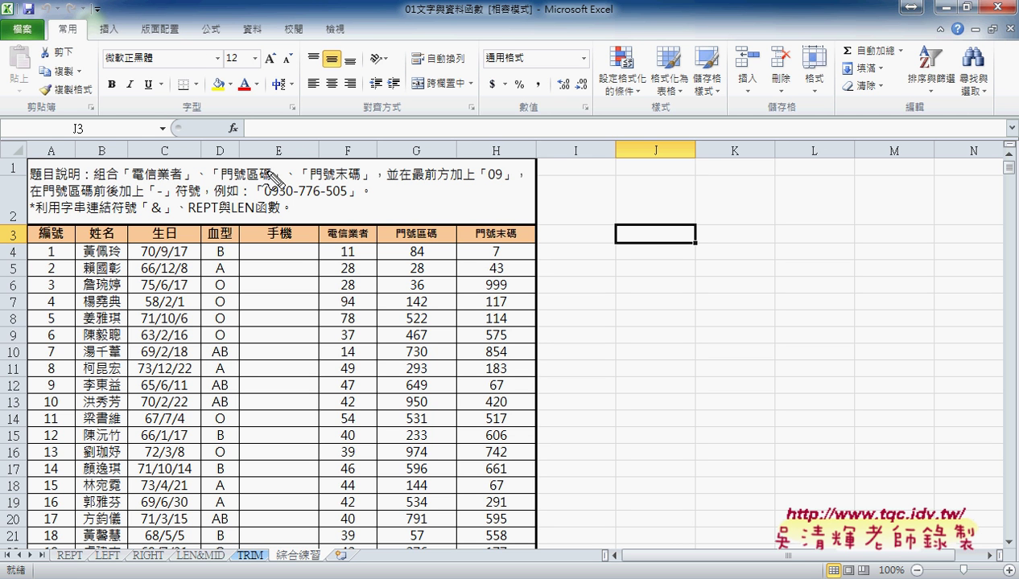
mouse_move(242, 147)
left_mouse_down()
mouse_move(238, 111)
mouse_move(248, 148)
left_mouse_up()
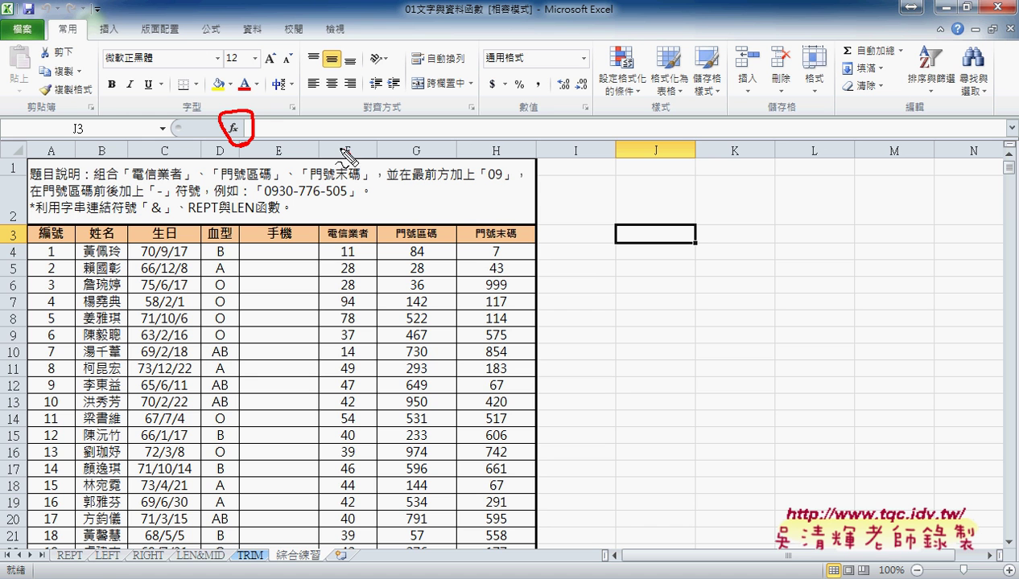
mouse_move(352, 158)
left_mouse_down()
mouse_move(254, 127)
mouse_move(270, 138)
left_mouse_up()
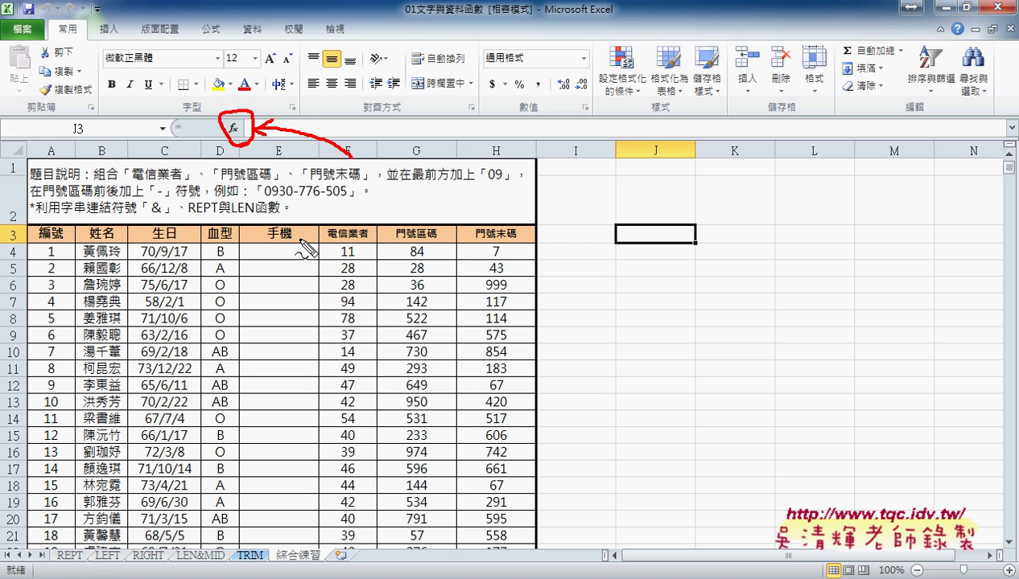
mouse_move(314, 269)
left_mouse_down()
mouse_move(315, 240)
mouse_move(494, 241)
mouse_move(527, 270)
left_mouse_up()
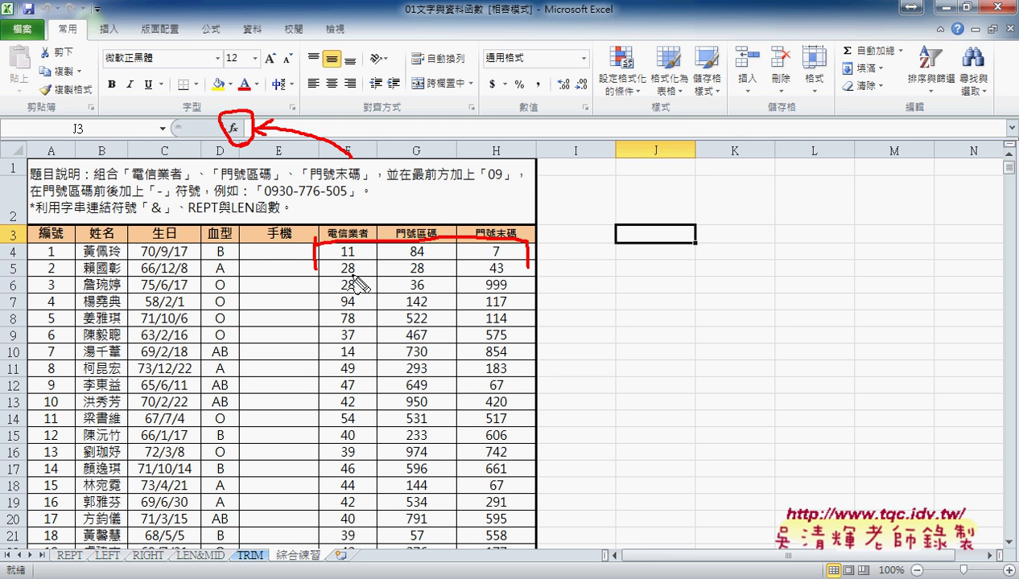
left_click_drag(347, 273, 515, 270)
mouse_move(240, 147)
left_mouse_down()
mouse_move(265, 259)
mouse_move(277, 256)
left_mouse_up()
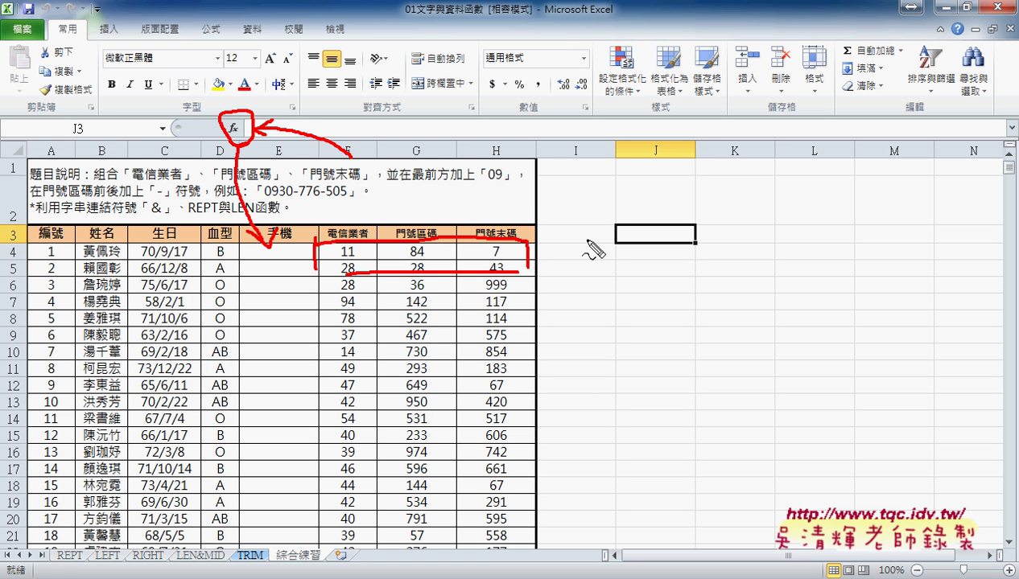
key("Escape")
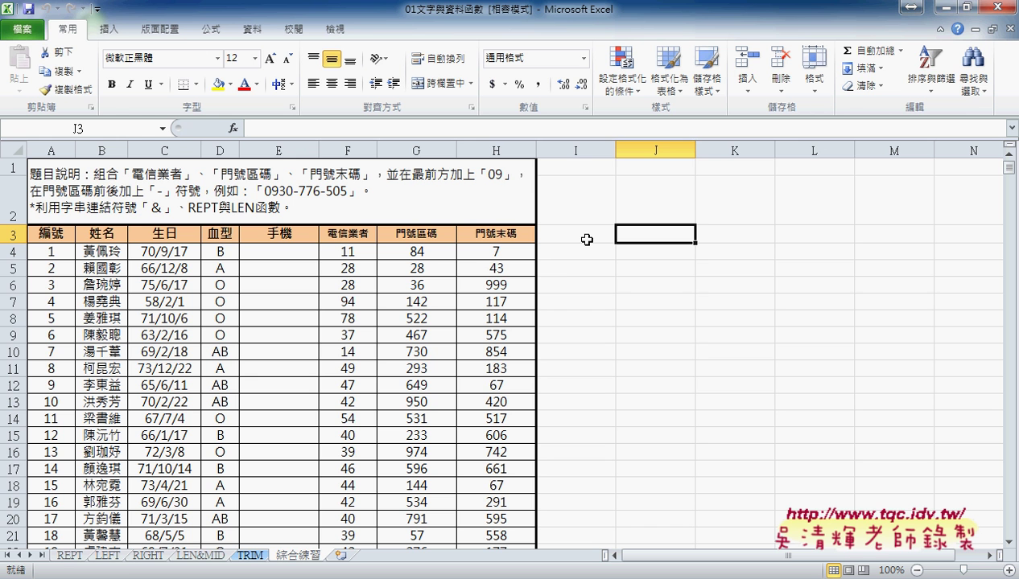
Step: Switch to the REPT sheet and start inserting a function in the first 等級 cell, C3
left_click(294, 251)
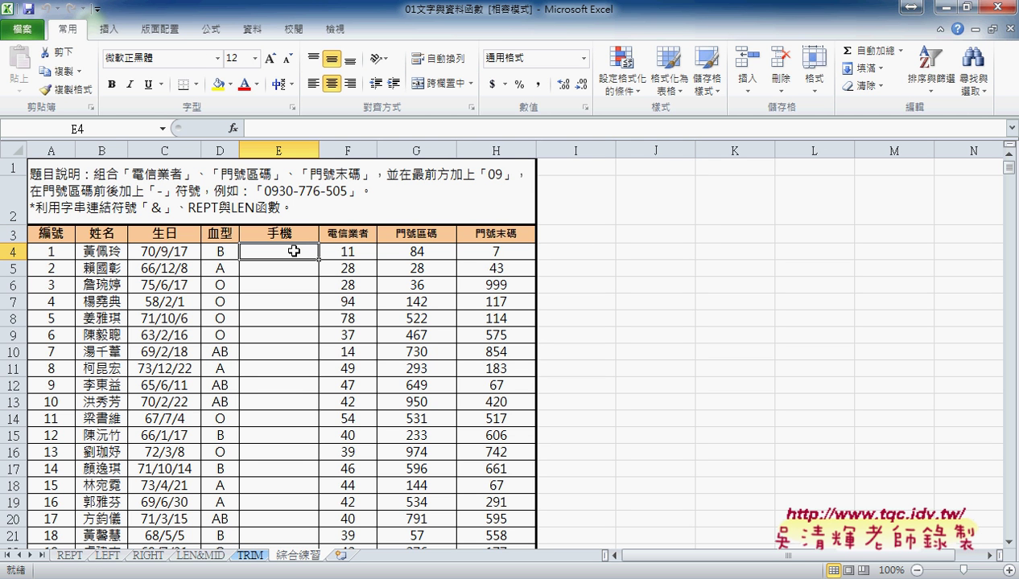
left_click(70, 555)
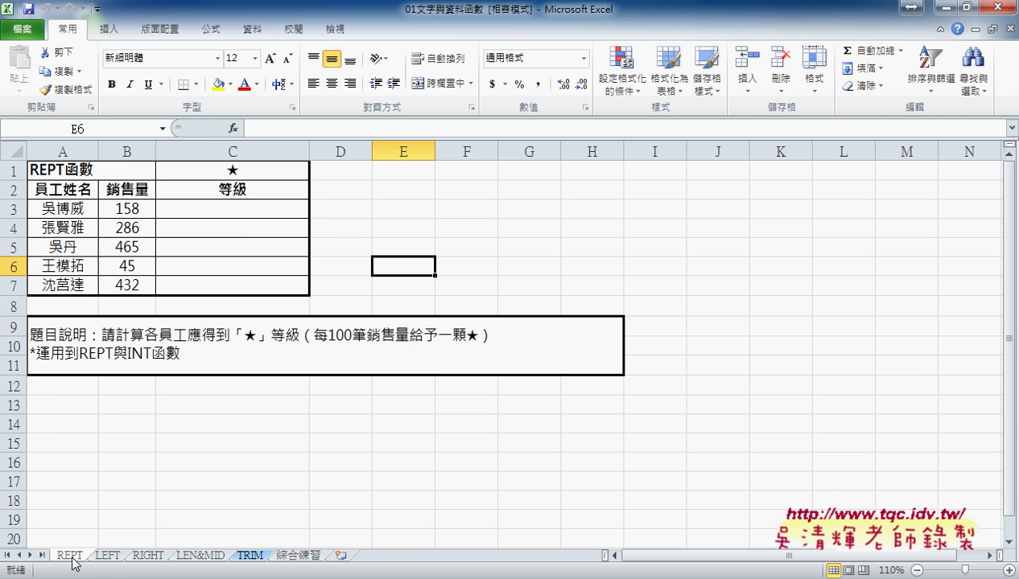
left_click(229, 211)
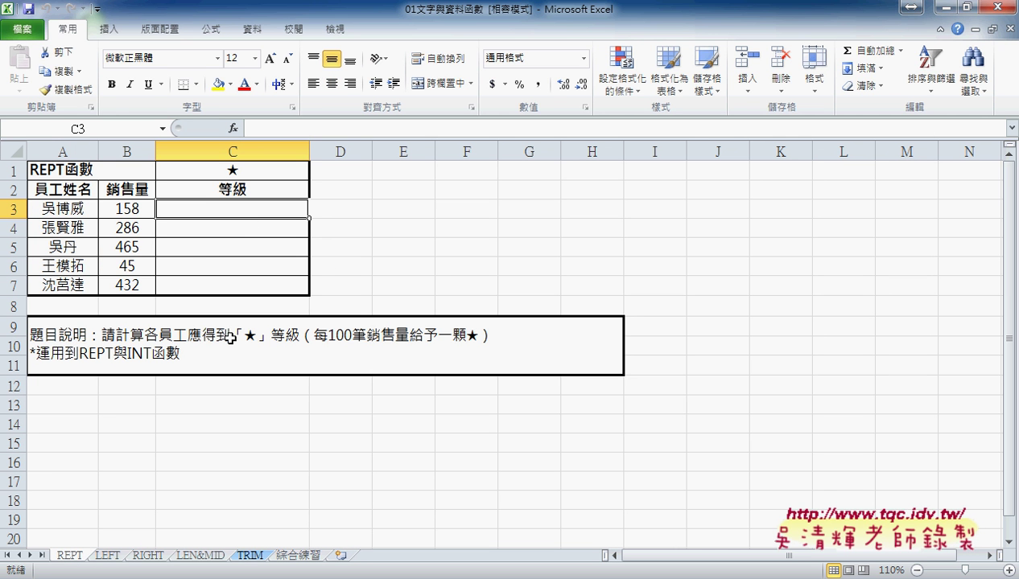
left_click(126, 207)
left_click(213, 203)
left_click(233, 128)
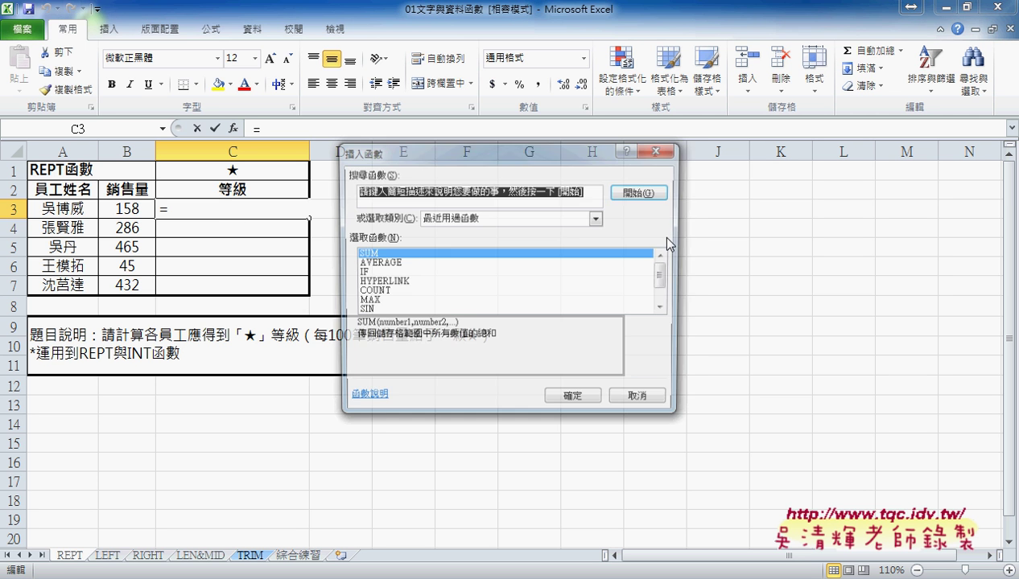
Step: Set the function category to 文字 and select the REPT function
left_click_drag(586, 154, 608, 108)
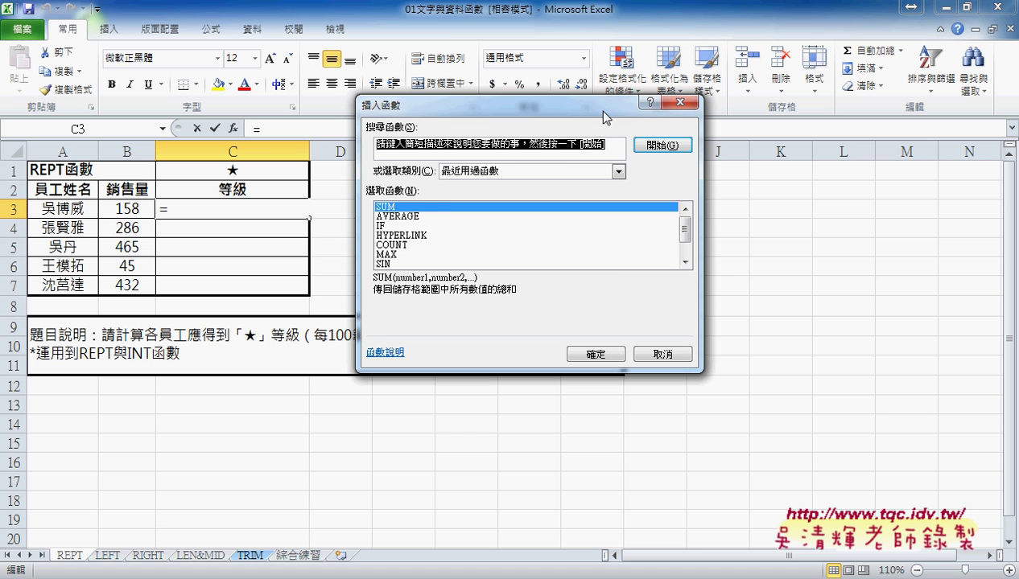
left_click(618, 170)
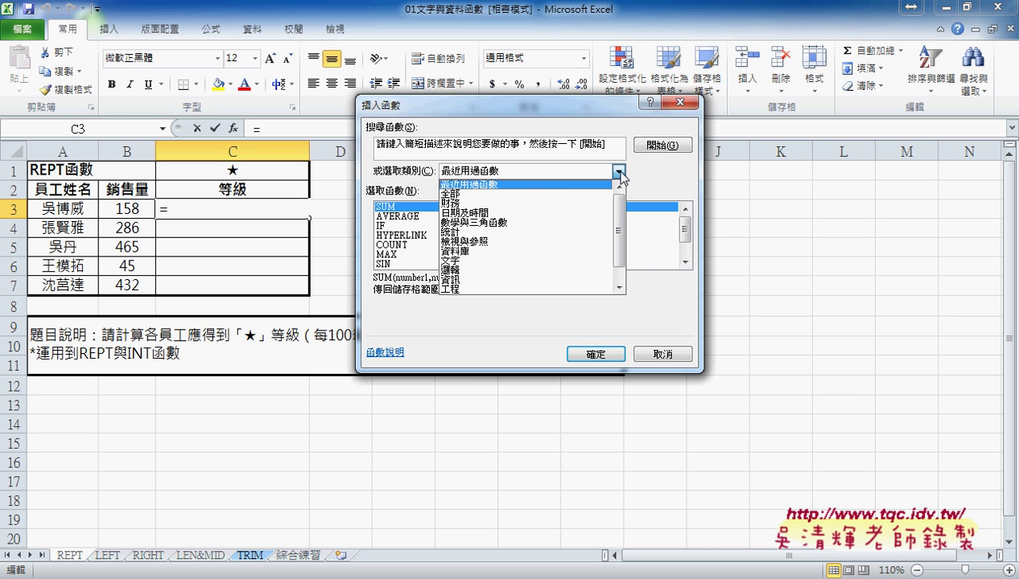
left_click_drag(619, 193, 619, 209)
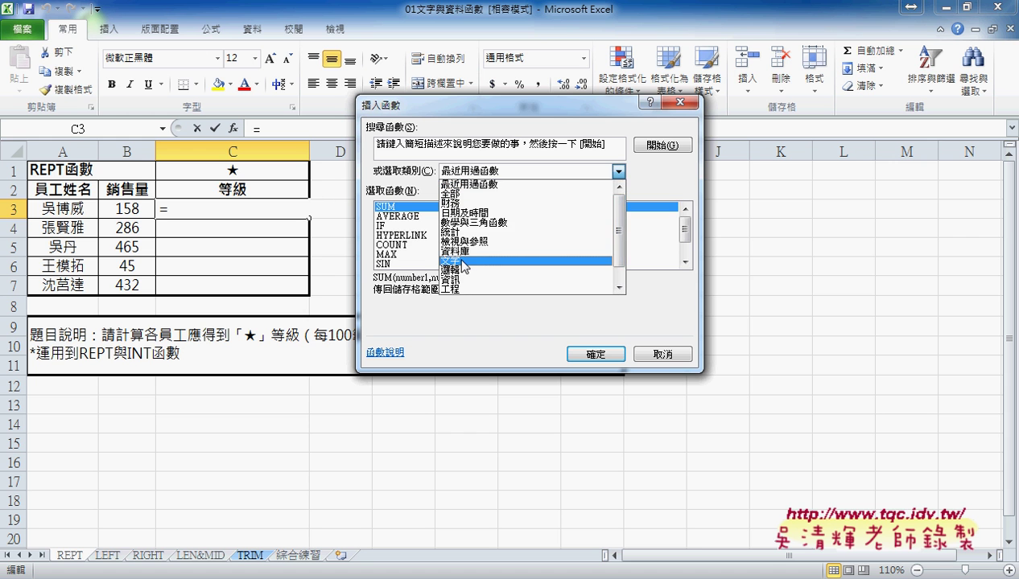
left_click(451, 261)
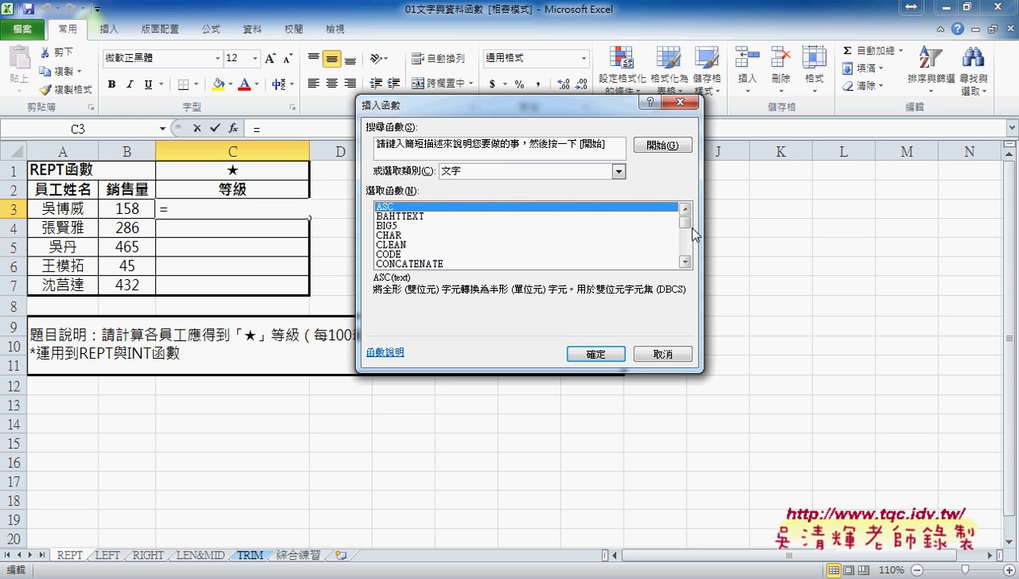
left_click_drag(683, 222, 689, 243)
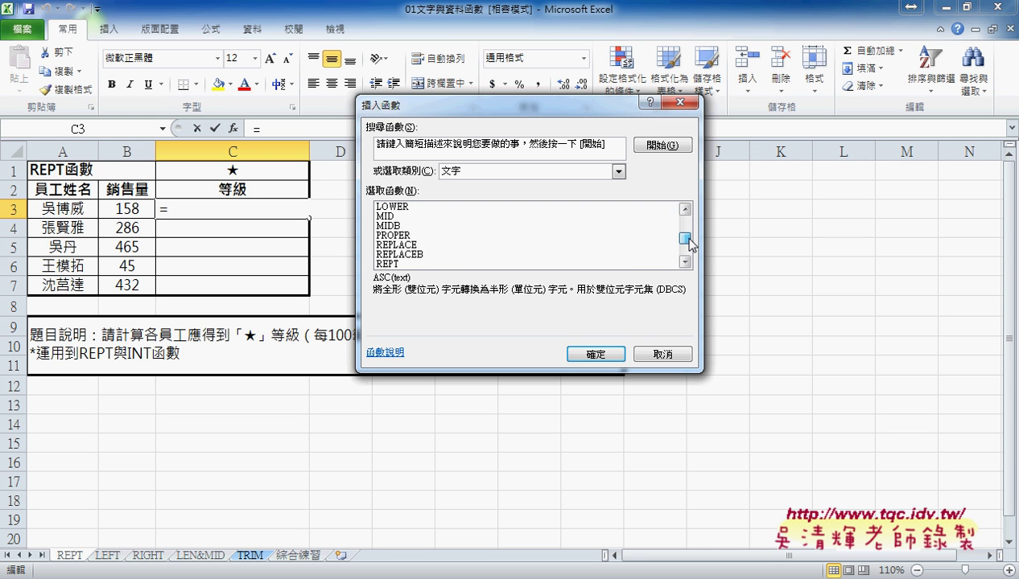
left_click(383, 264)
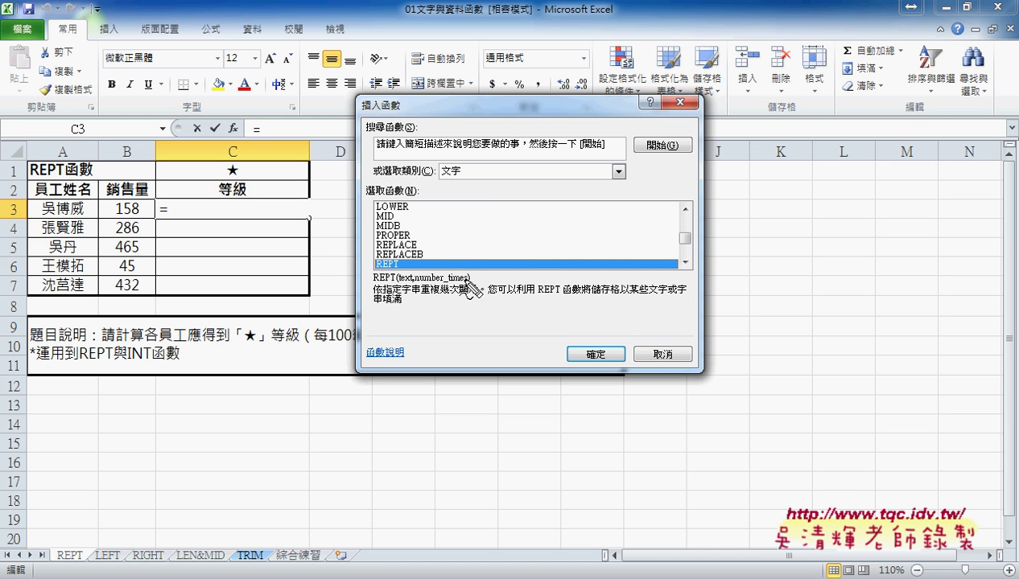
Step: Mark REPT, the 文字 category and the function's text and number_times arguments in red ink, and clear the marks
mouse_move(375, 269)
left_mouse_down()
mouse_move(401, 270)
mouse_move(400, 256)
mouse_move(372, 255)
mouse_move(371, 270)
mouse_move(401, 270)
left_mouse_up()
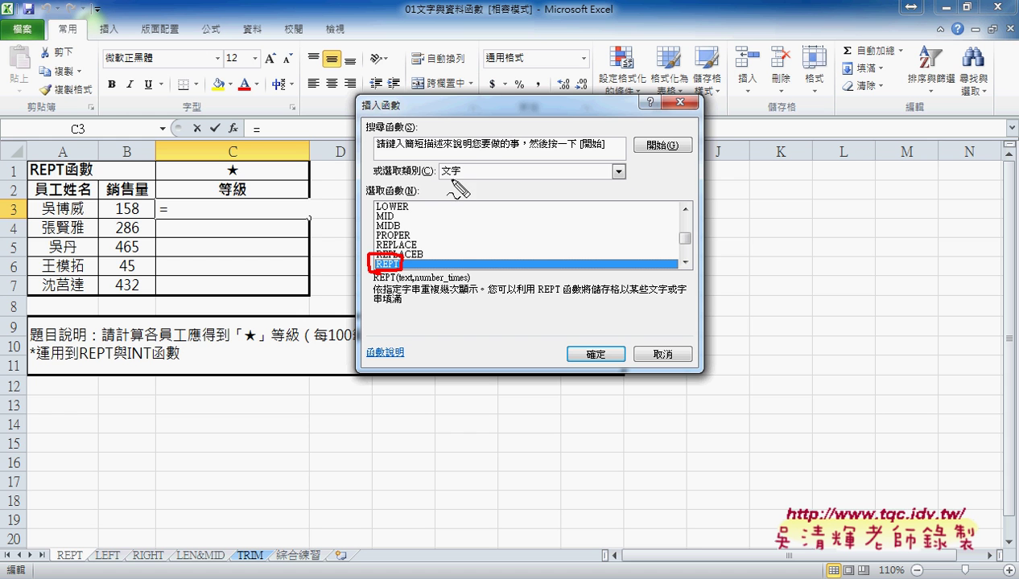
mouse_move(452, 178)
left_mouse_down()
mouse_move(441, 159)
mouse_move(463, 163)
mouse_move(447, 180)
mouse_move(439, 175)
left_mouse_up()
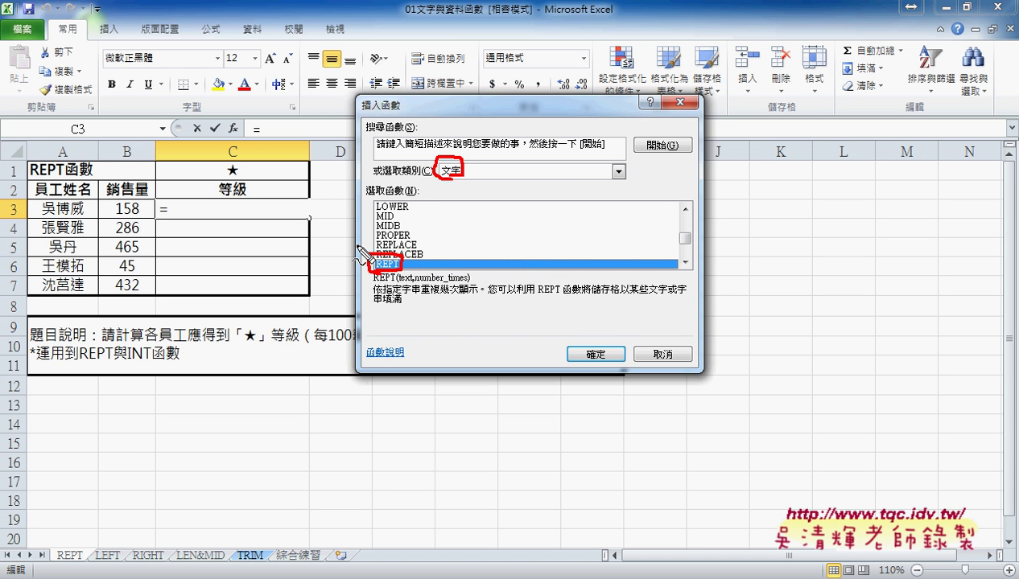
left_click_drag(374, 283, 394, 284)
left_click_drag(425, 286, 471, 296)
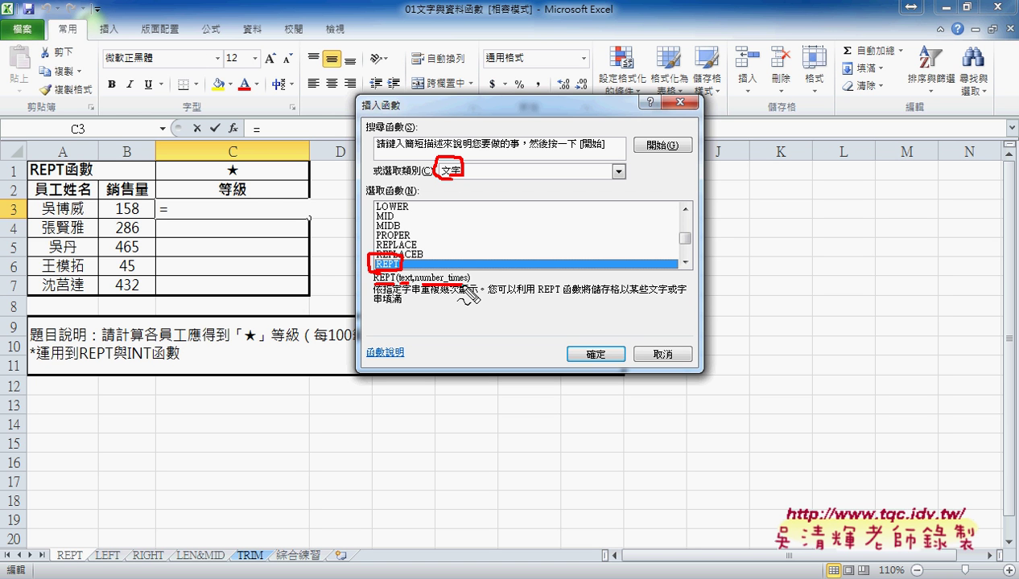
key("Escape")
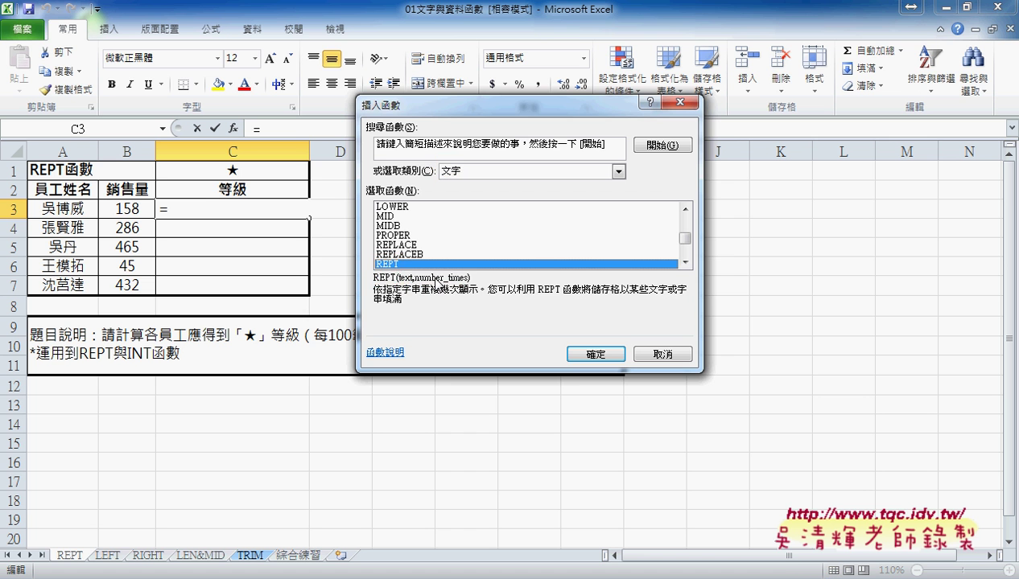
Step: Insert REPT with Text set to the absolute reference $C$1 and Number_times set to B3/100
left_click(573, 361)
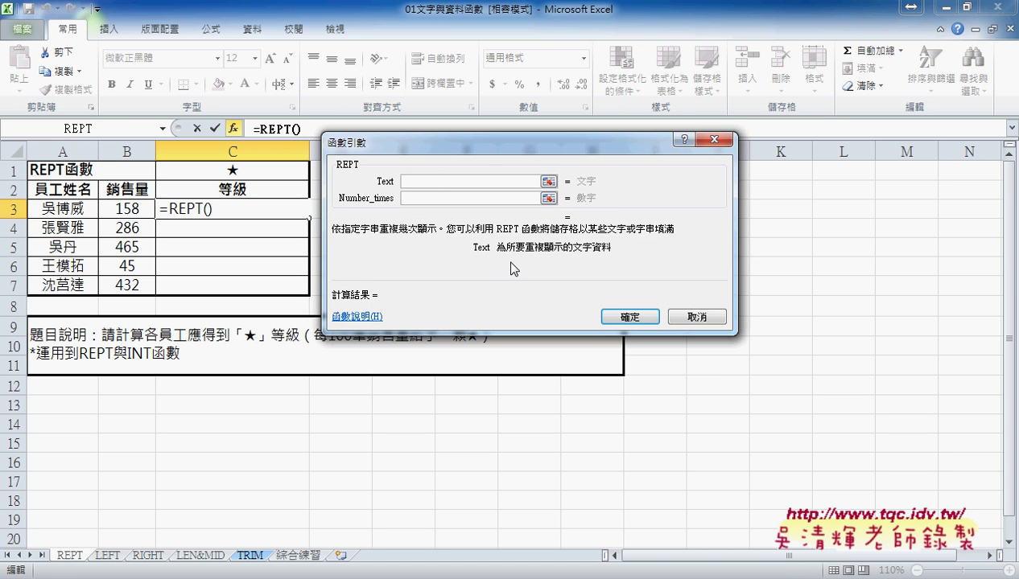
left_click(251, 166)
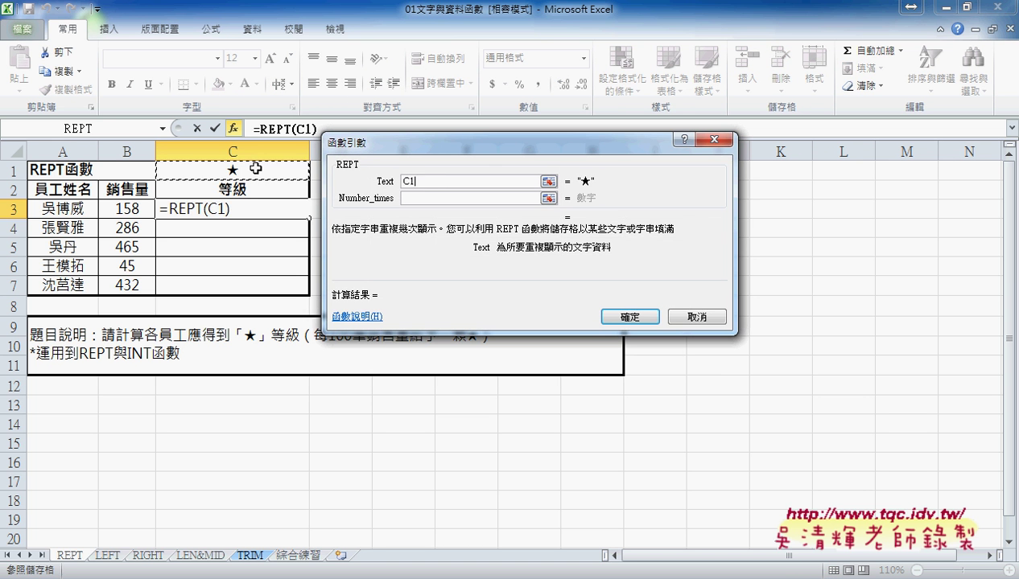
left_click(409, 182)
key("F4")
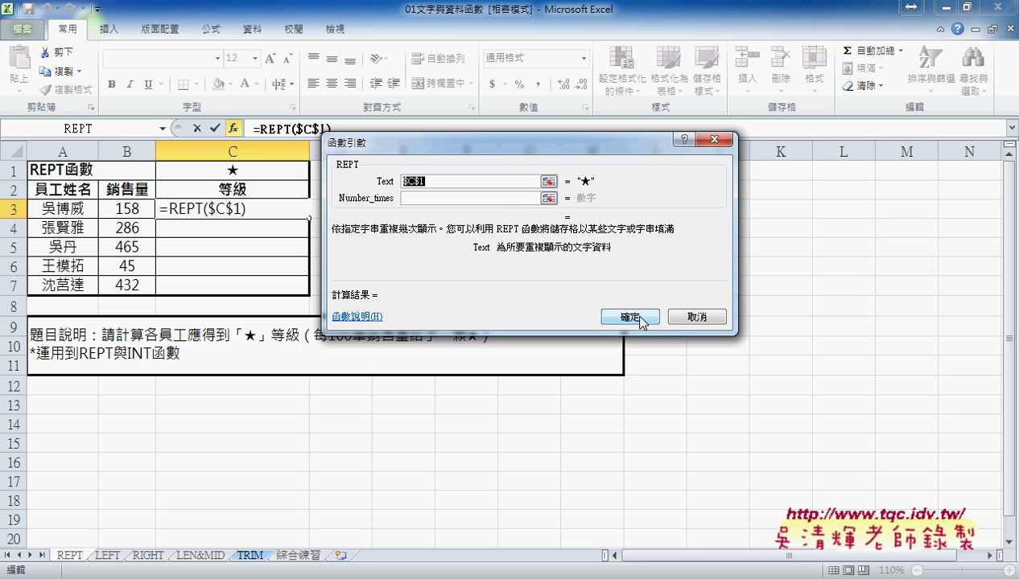
left_click(425, 197)
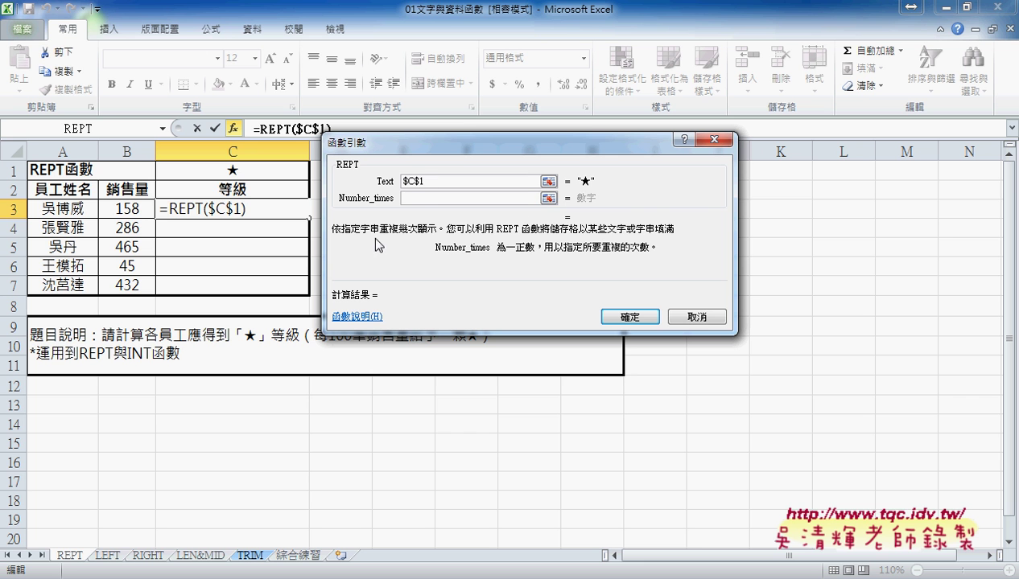
left_click(118, 208)
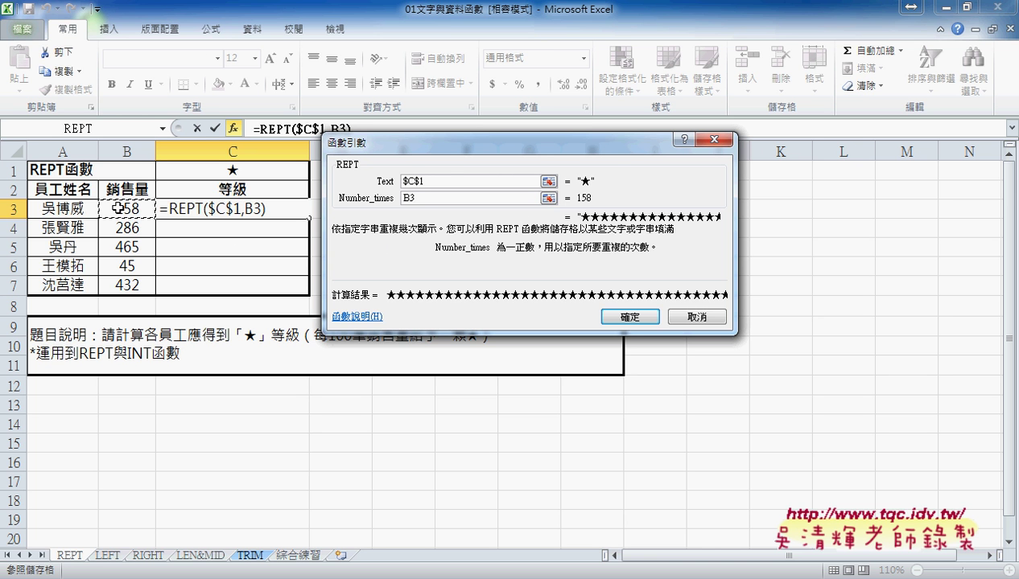
type("/")
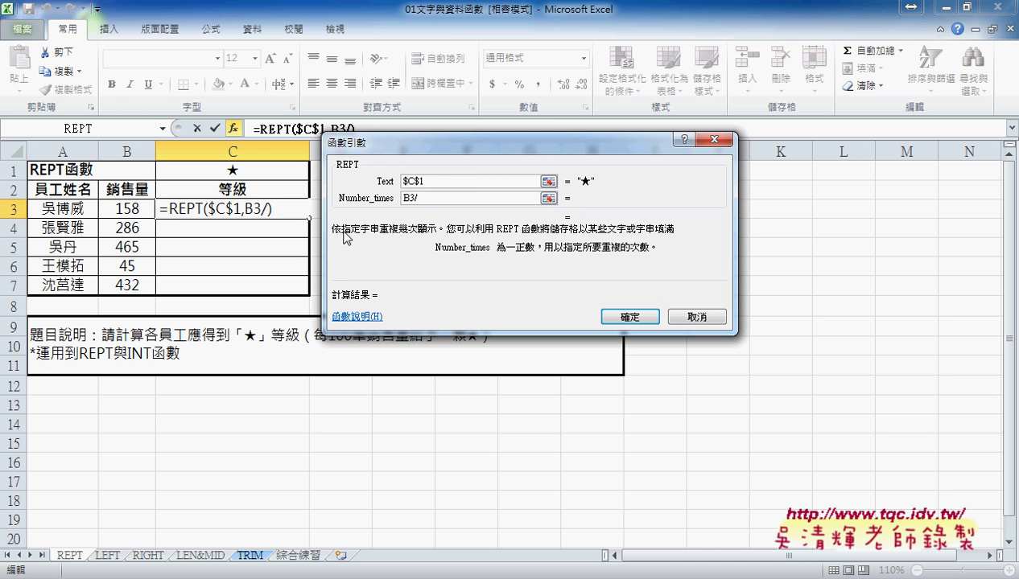
type("100")
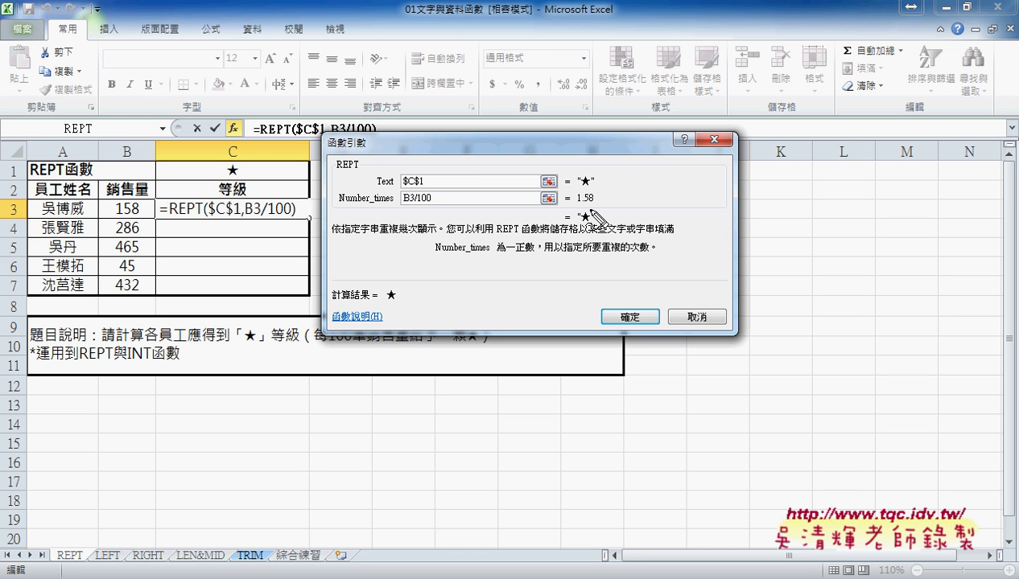
Step: Annotate the argument results and the INT hint in the exercise text in red ink, and clear the ink
mouse_move(613, 206)
left_mouse_down()
mouse_move(578, 208)
mouse_move(587, 182)
left_mouse_up()
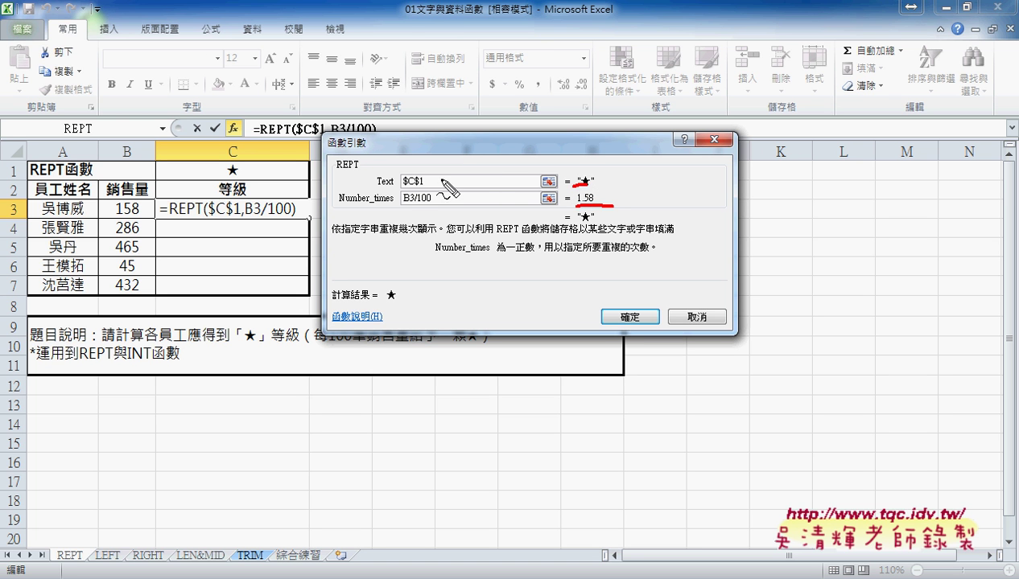
left_click_drag(451, 173, 576, 169)
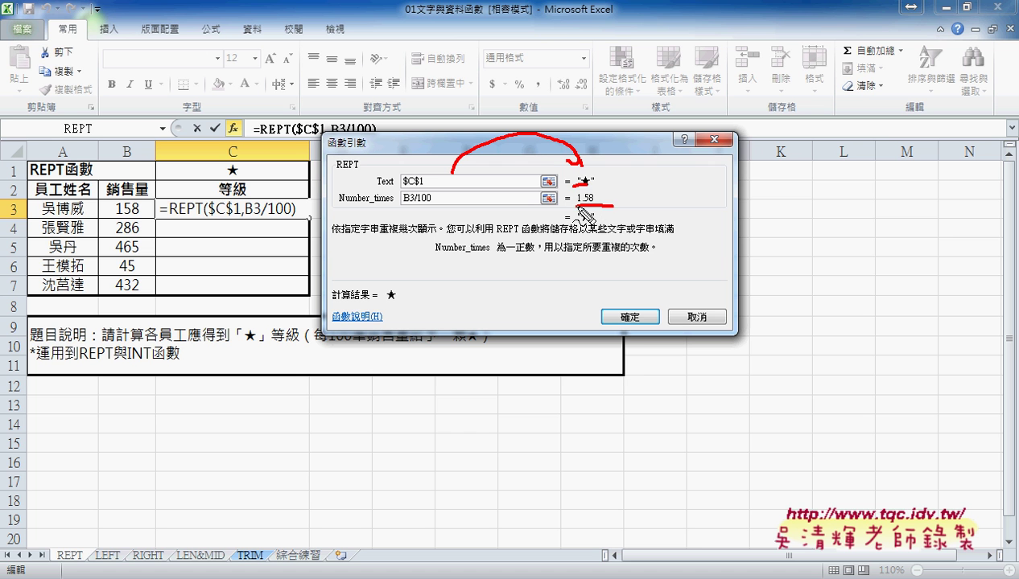
mouse_move(574, 207)
left_mouse_down()
mouse_move(576, 187)
mouse_move(611, 201)
mouse_move(609, 212)
left_mouse_up()
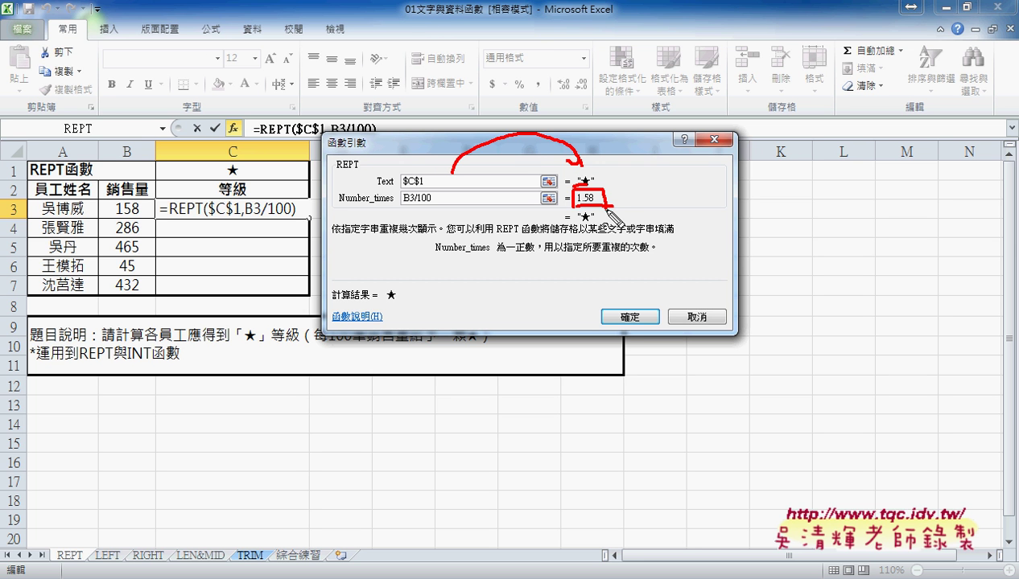
left_click_drag(627, 192, 632, 206)
mouse_move(149, 370)
left_mouse_down()
mouse_move(127, 372)
mouse_move(142, 336)
mouse_move(154, 369)
left_mouse_up()
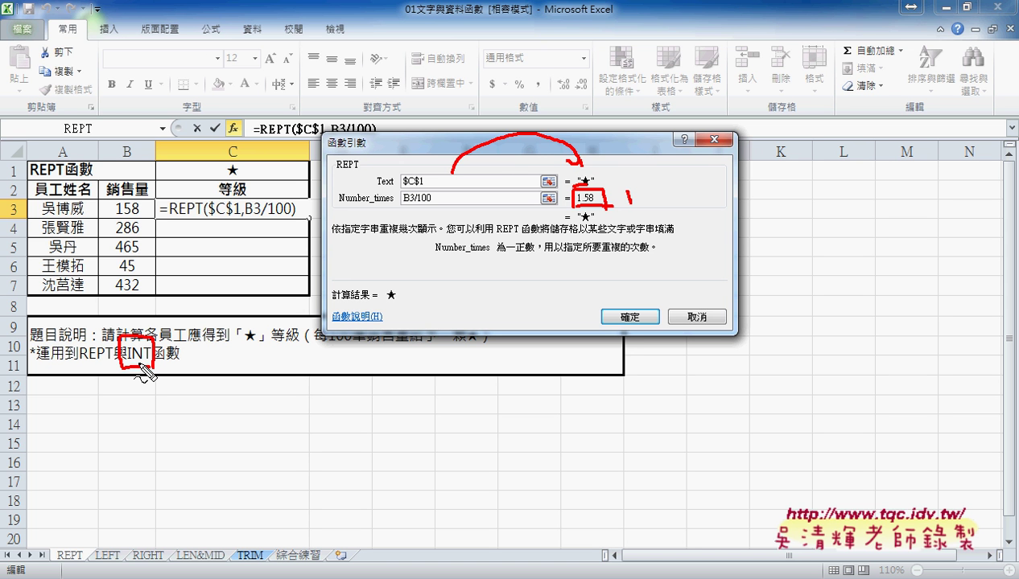
key("Escape")
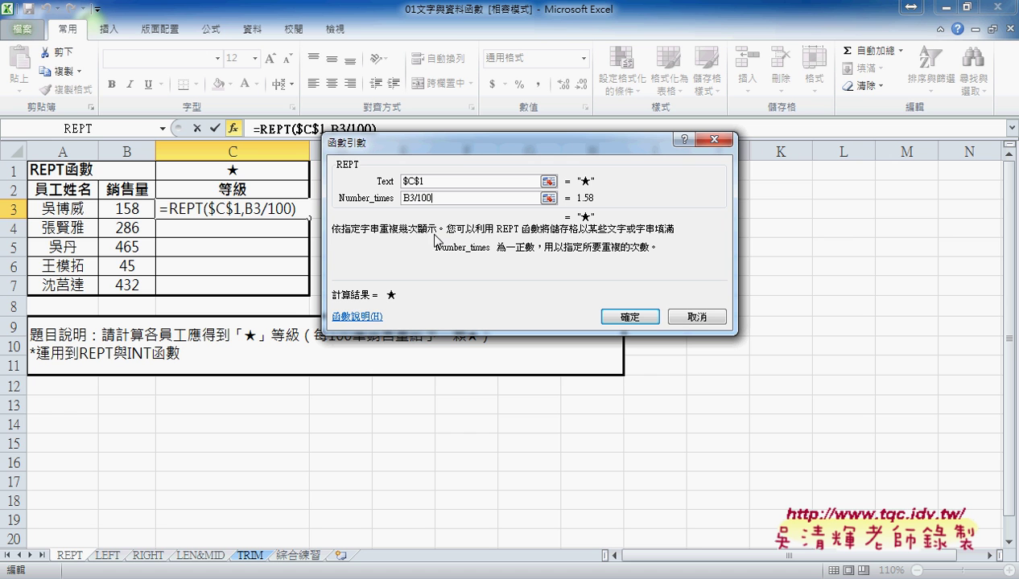
Step: Wrap the repeat count in INT as int(B3/100) and enter the REPT formula in C3
left_click(404, 198)
type("int")
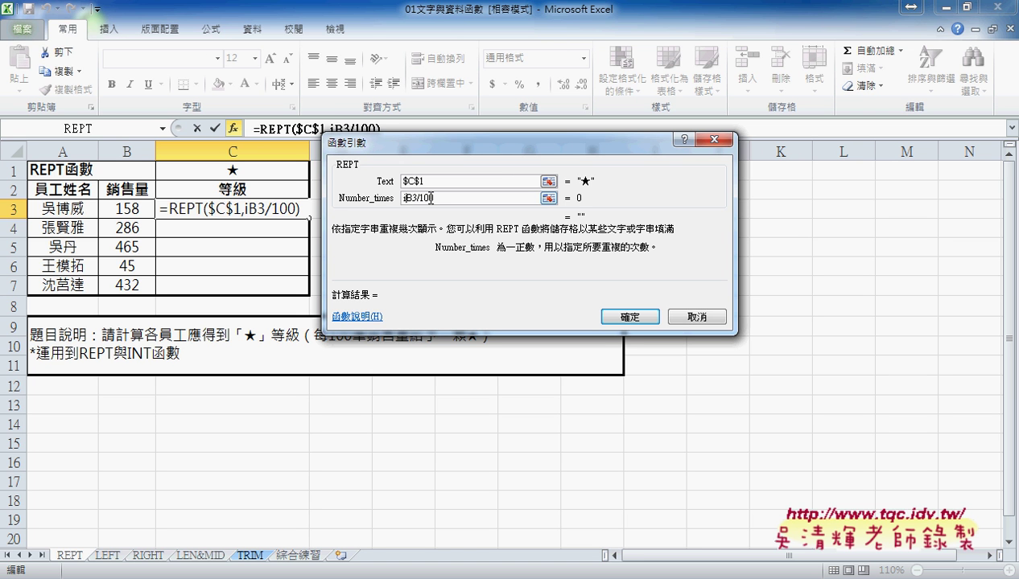
type("(")
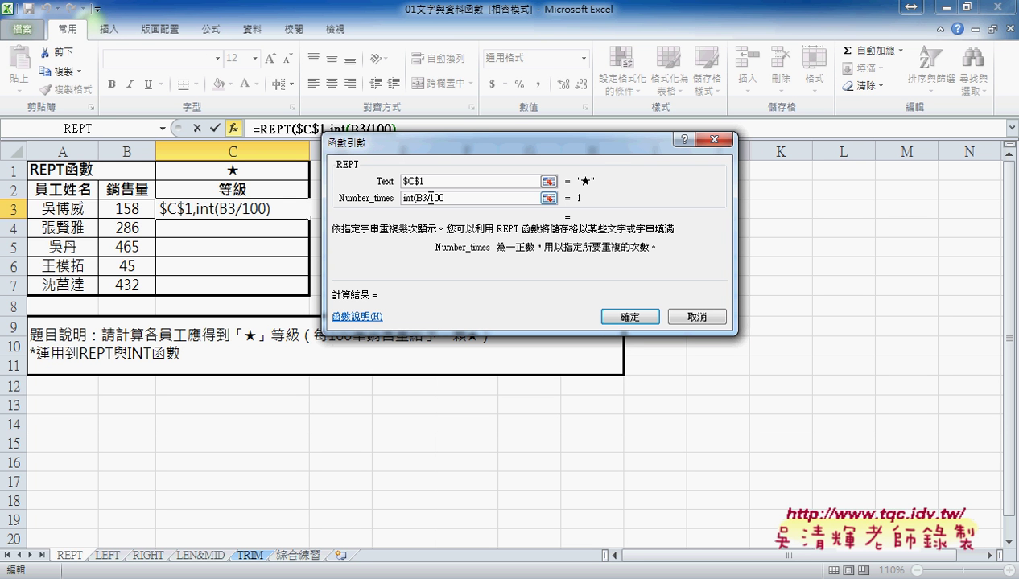
left_click(465, 198)
type(")")
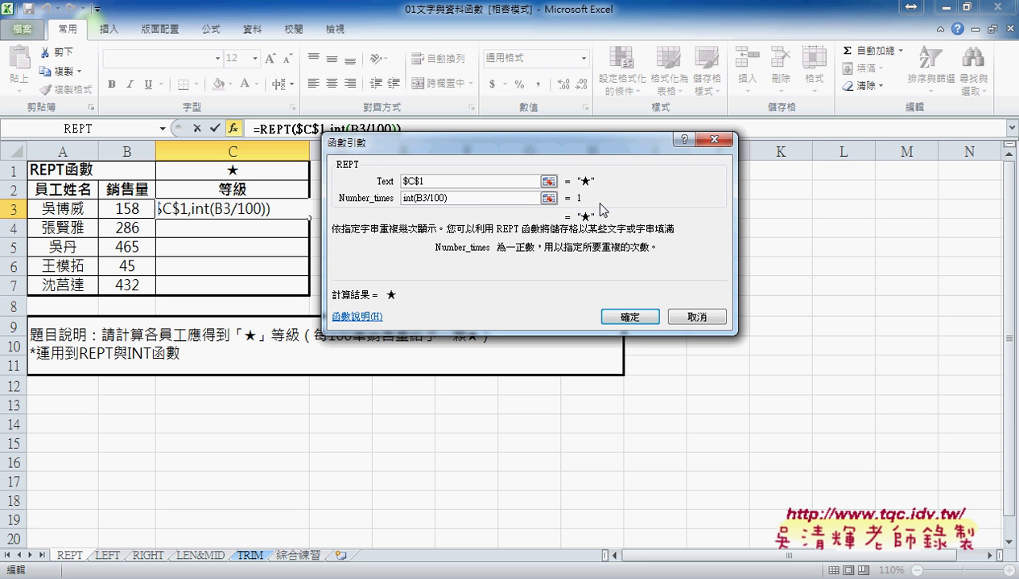
left_click(629, 316)
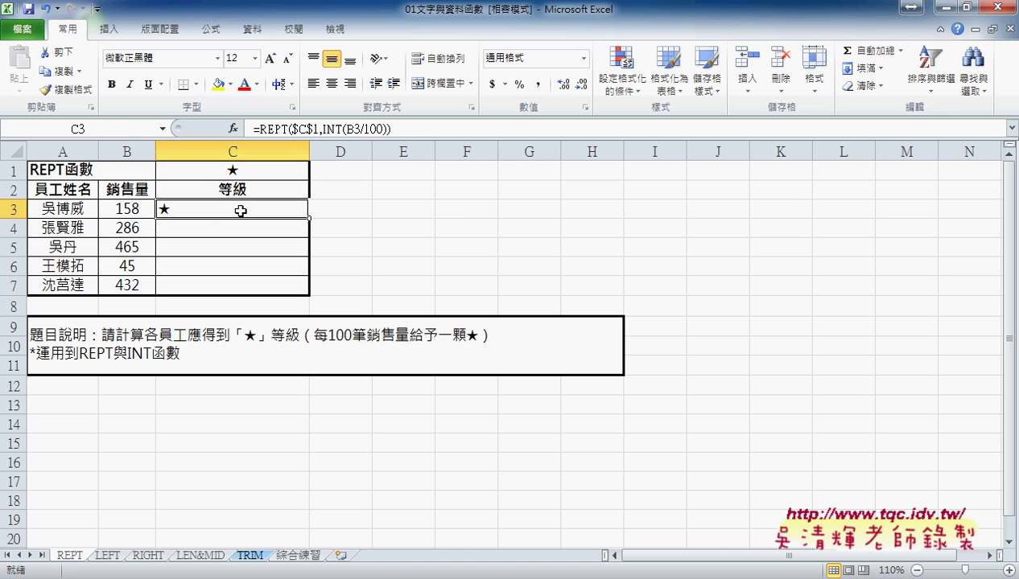
Step: Center cell C3, fill its formula down to C7, and select C6 to check the copied formula
left_click(332, 84)
left_click_drag(309, 218, 309, 296)
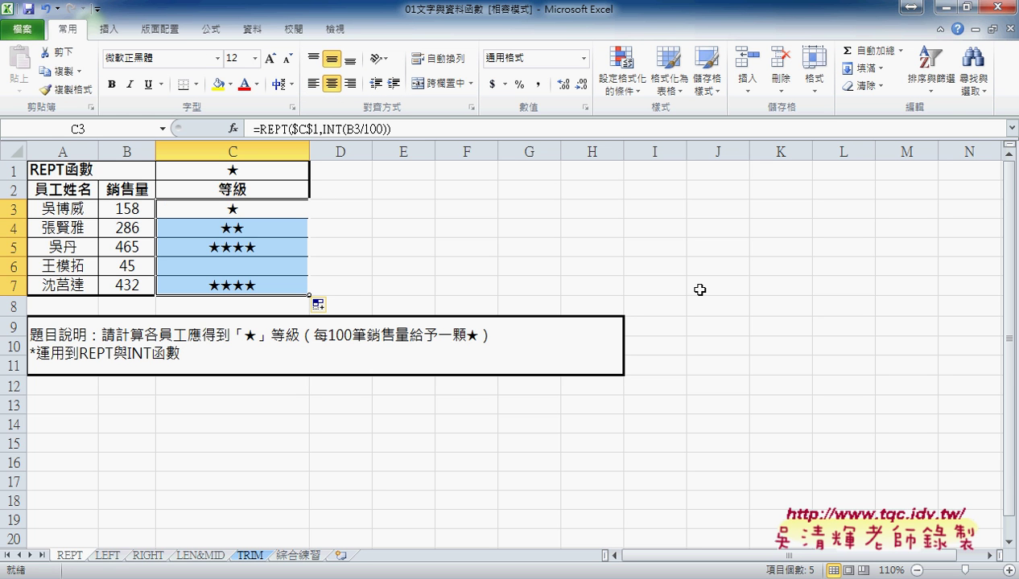
left_click(233, 265)
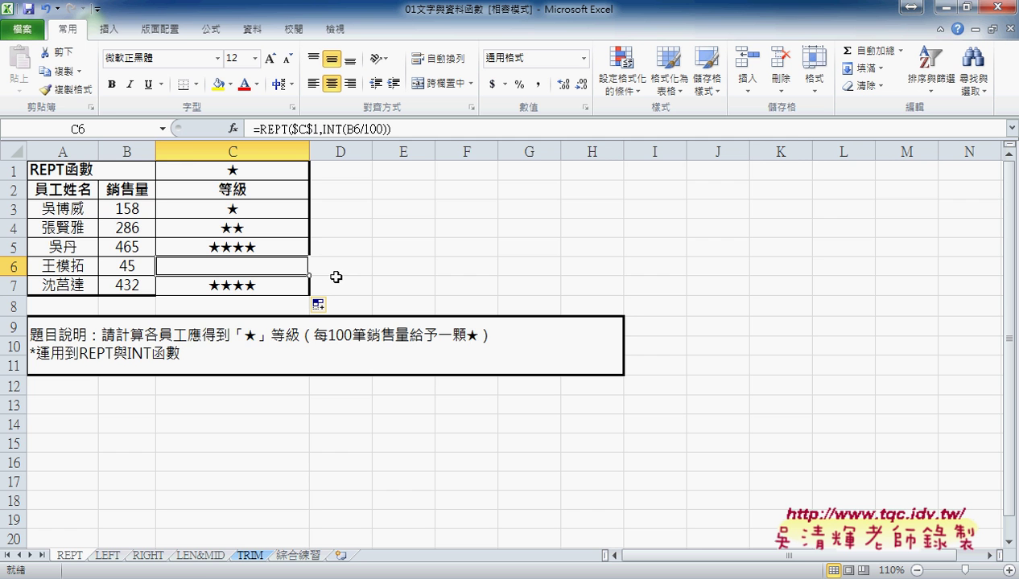
Step: Switch to the LEN&MID sheet and select the ID numbers in B3:B6 of the first LEN exercise
left_click(203, 558)
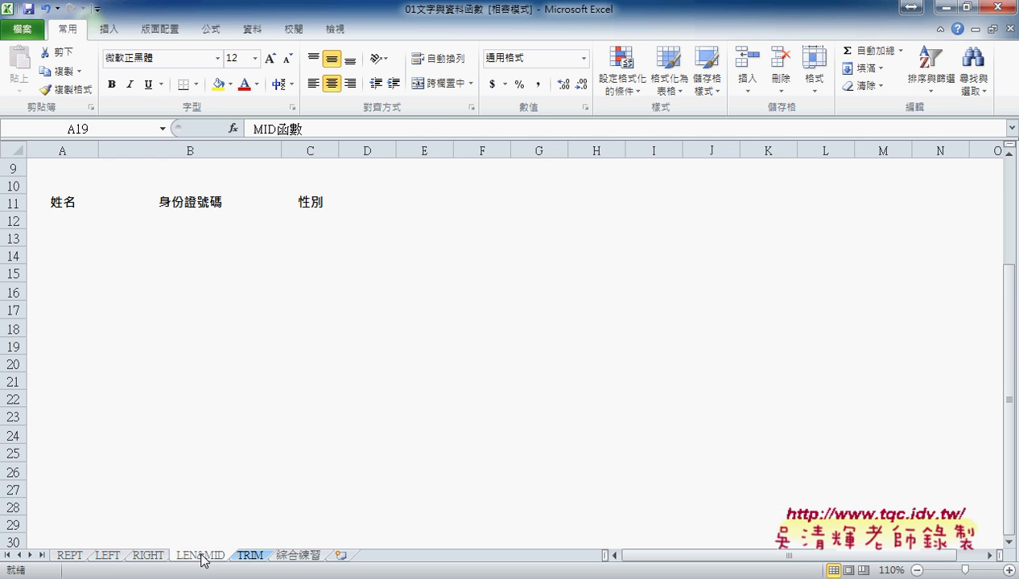
left_click(211, 220)
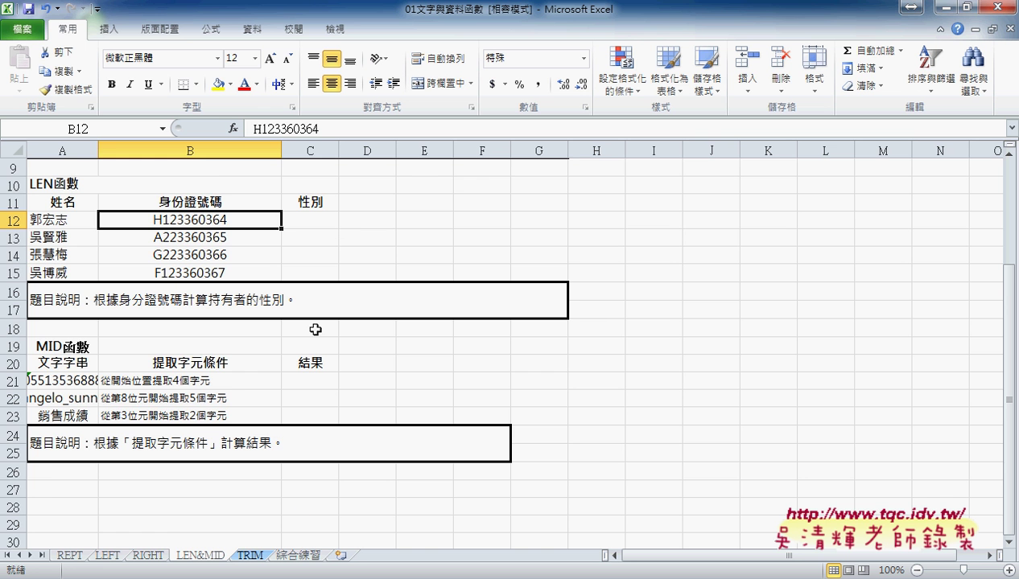
scroll(313, 326, "up", 3)
left_click_drag(187, 197, 185, 247)
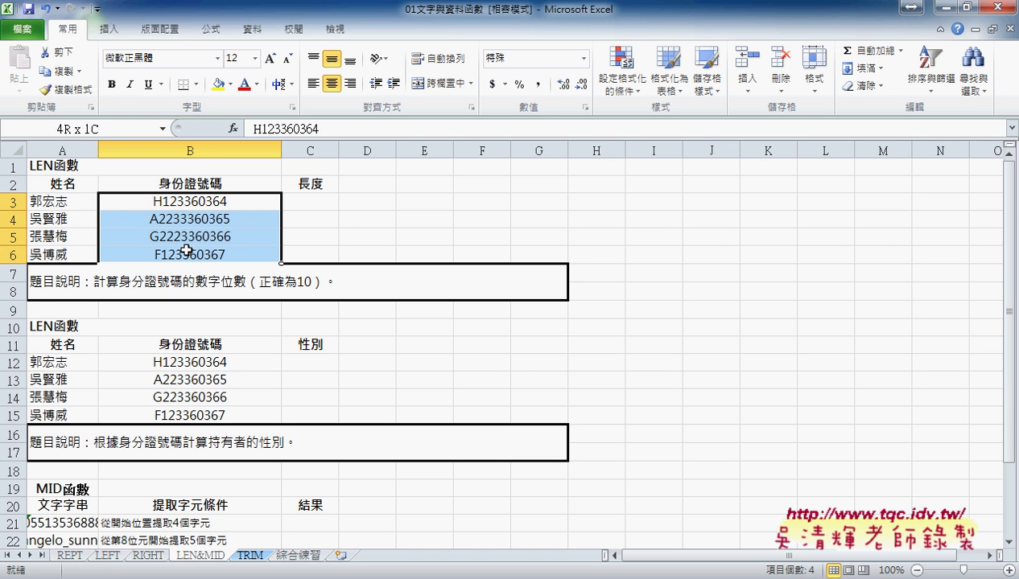
Step: Start a formula in C3 with the LEN function from the 文字 function category, comparing its description with LENB
left_click(314, 203)
left_click(232, 128)
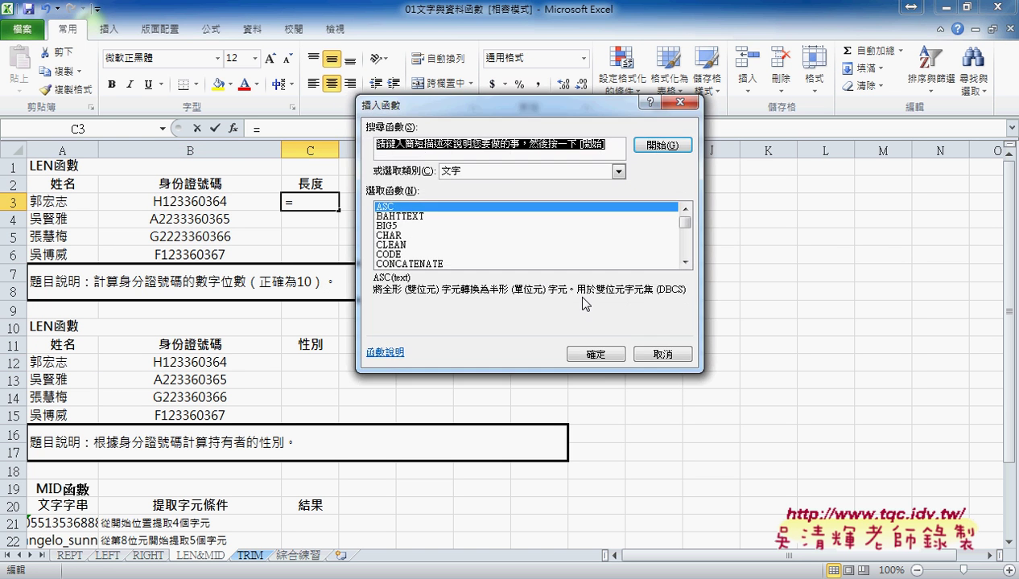
left_click(684, 261)
left_click(685, 261)
left_click(684, 262)
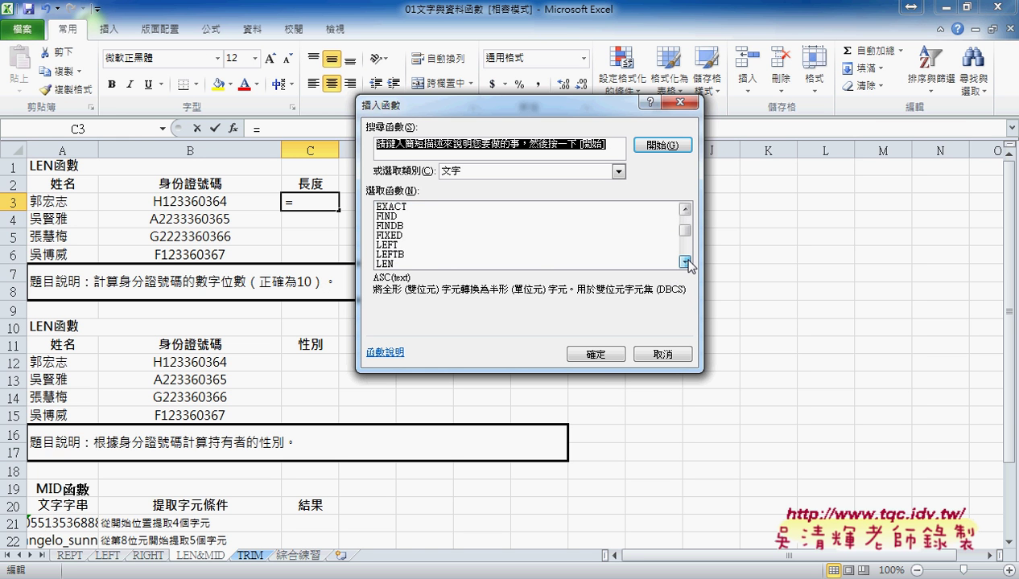
left_click(685, 261)
left_click(401, 244)
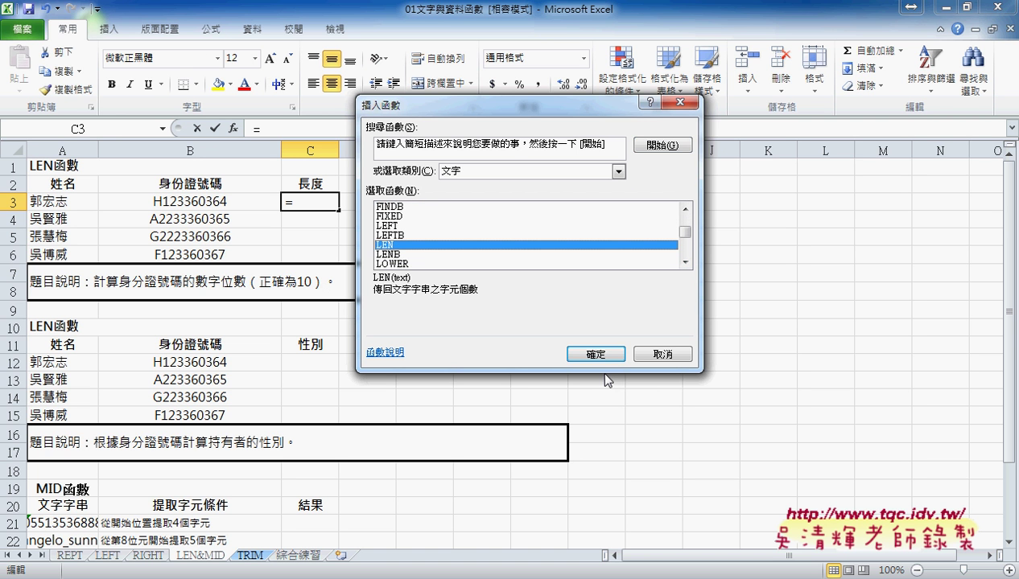
left_click(399, 254)
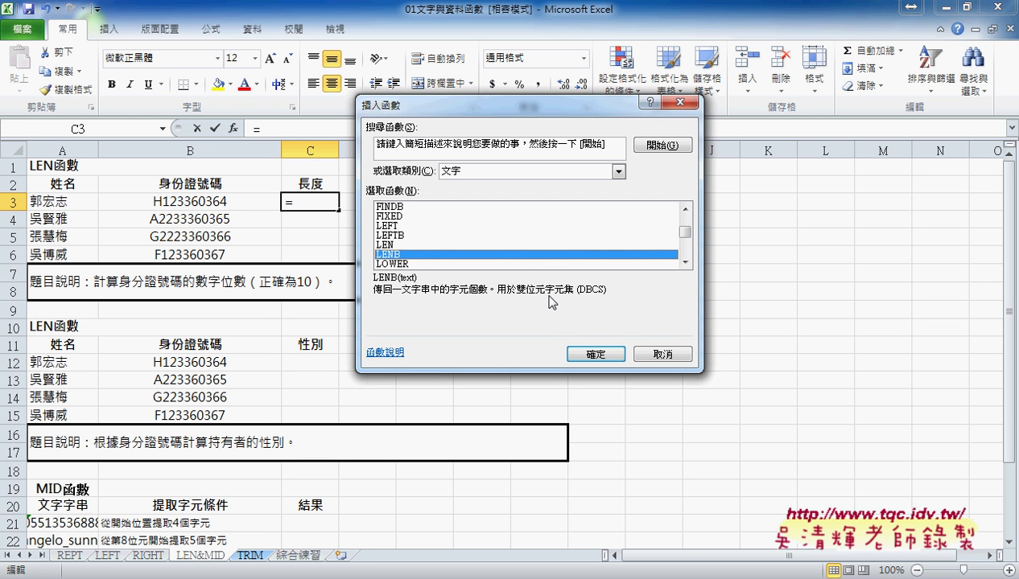
left_click(392, 245)
left_click(596, 354)
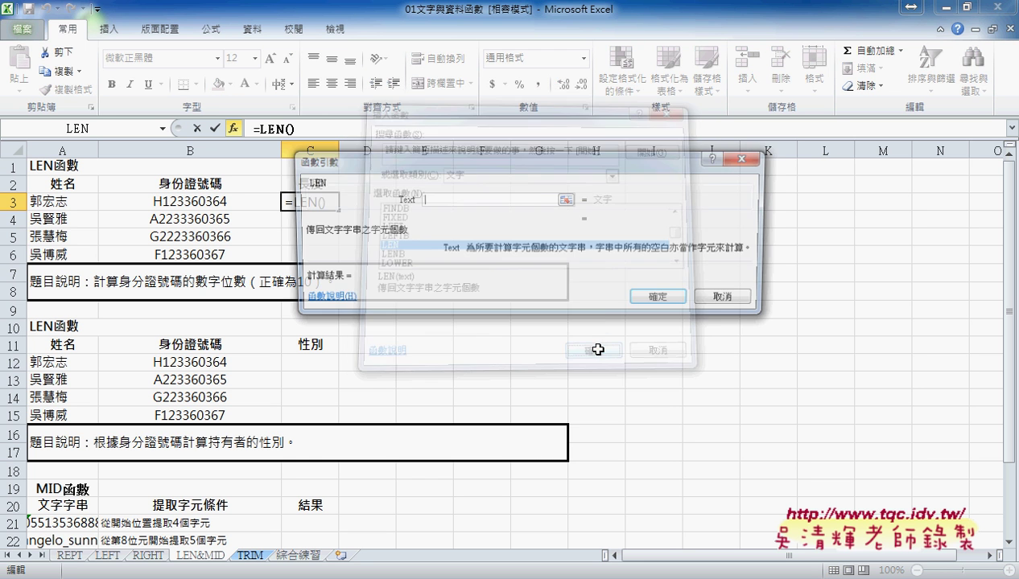
Step: Complete the C3 formula as =LEN(B3) and fill it down to C6
left_click(218, 202)
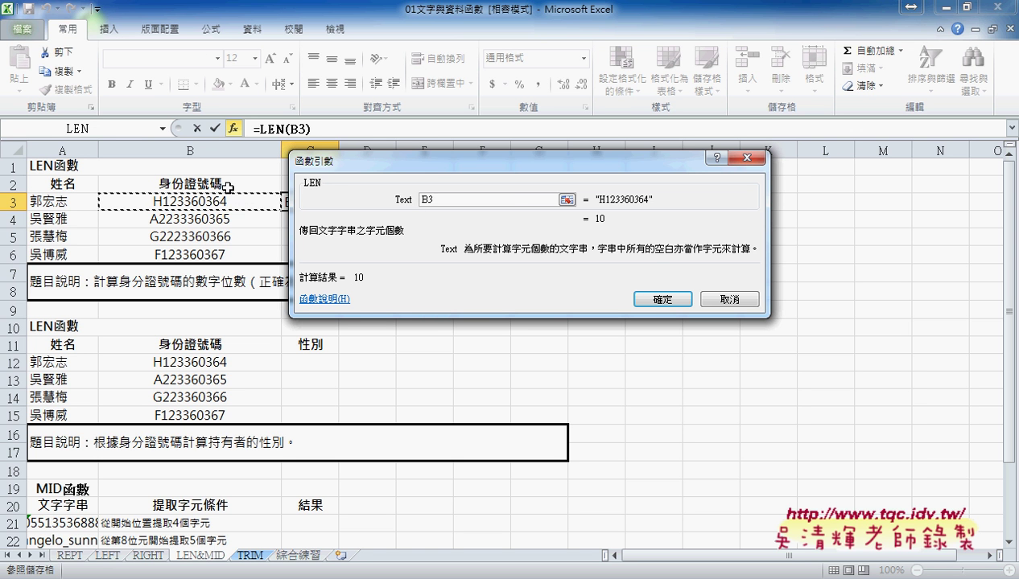
left_click_drag(377, 161, 525, 162)
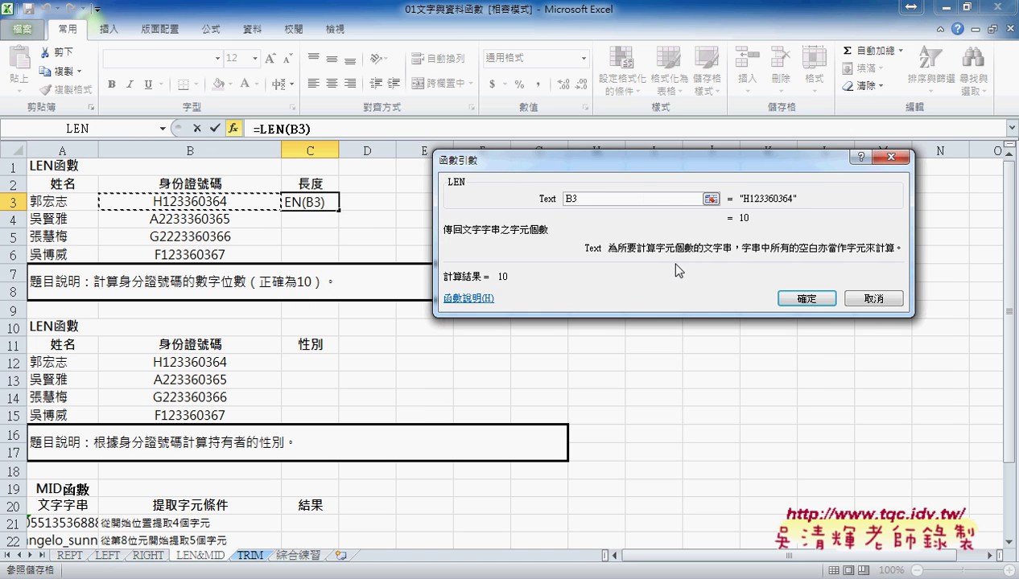
left_click(809, 299)
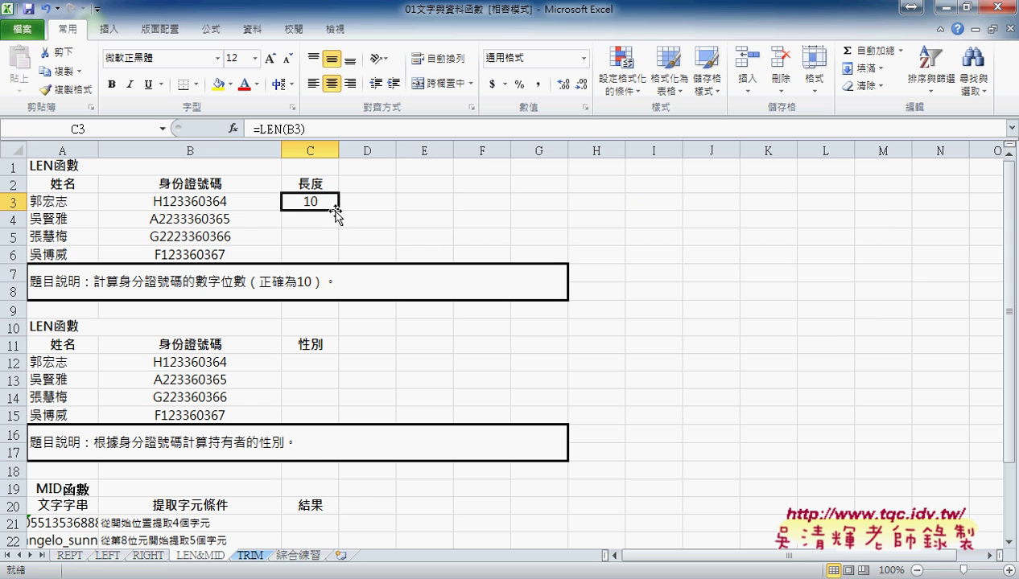
left_click_drag(336, 210, 334, 256)
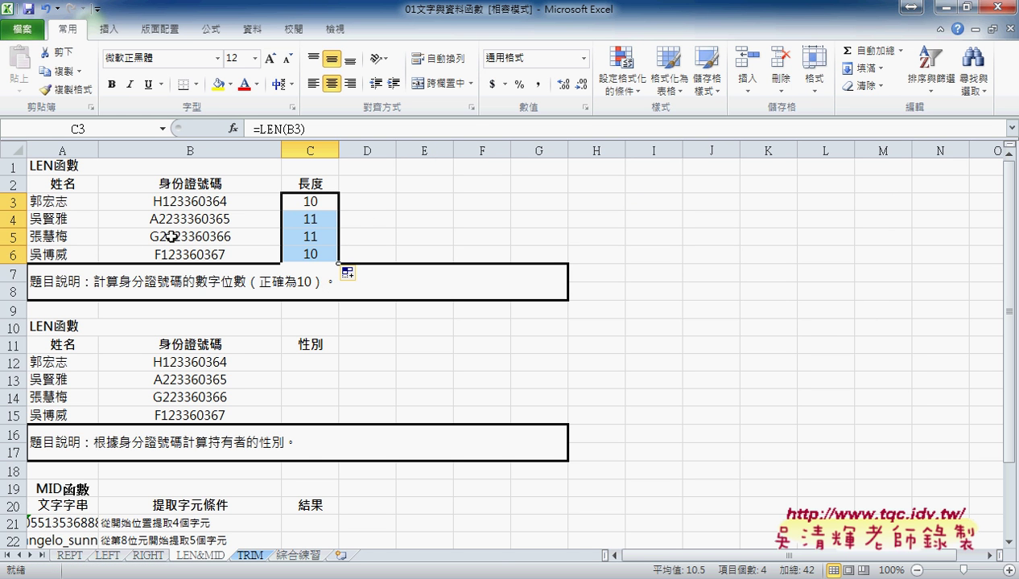
left_click(368, 184)
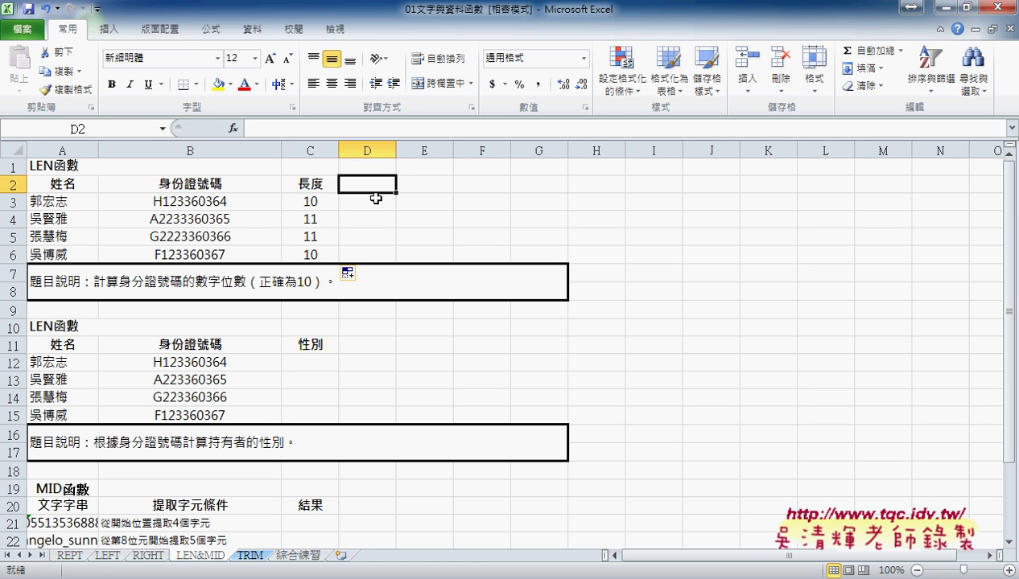
Step: Review the exercises on the LEFT and RIGHT sheets and the remaining gender and MID exercises on LEN&MID
left_click(110, 558)
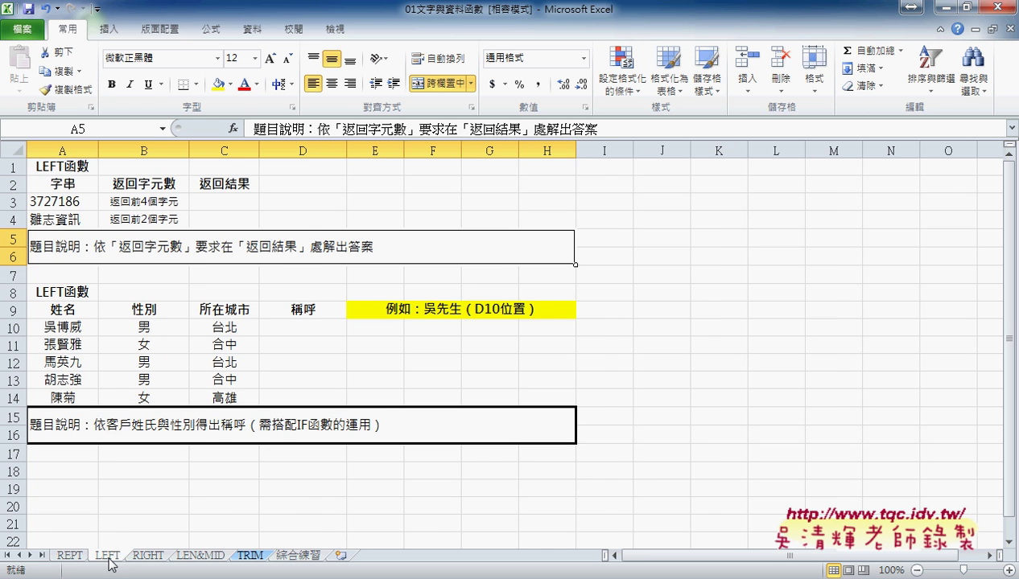
left_click(150, 556)
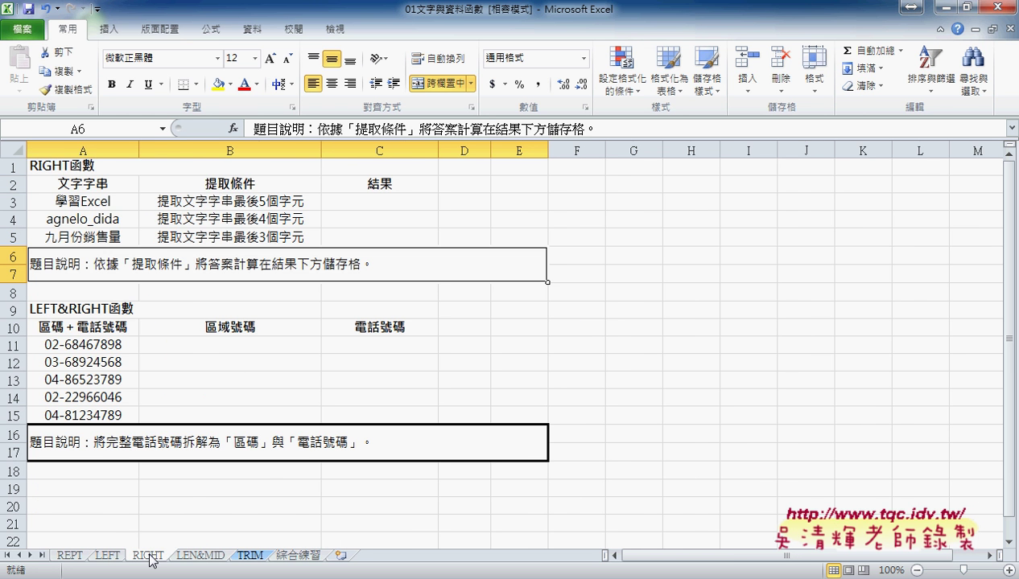
left_click(202, 556)
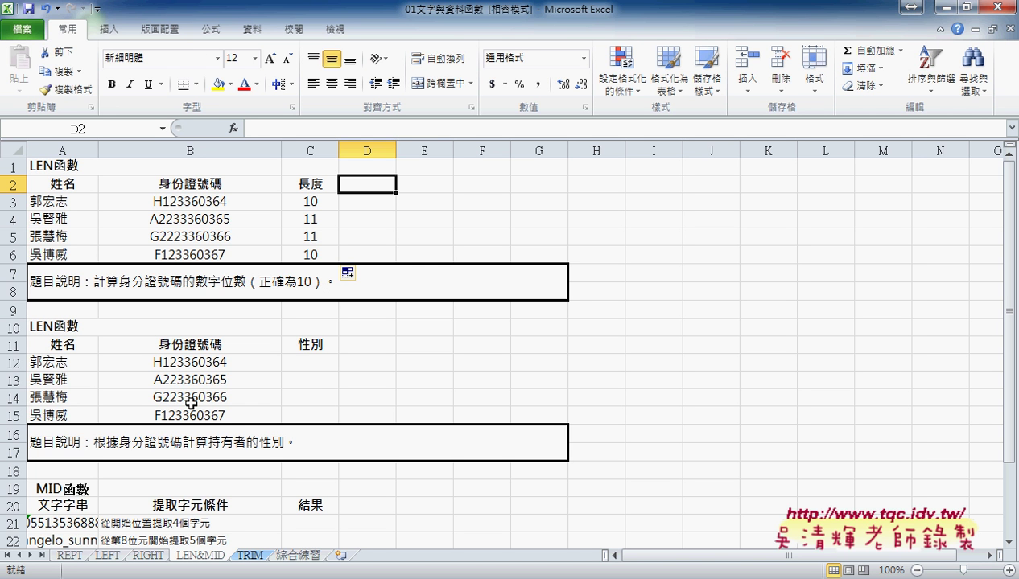
left_click(320, 365)
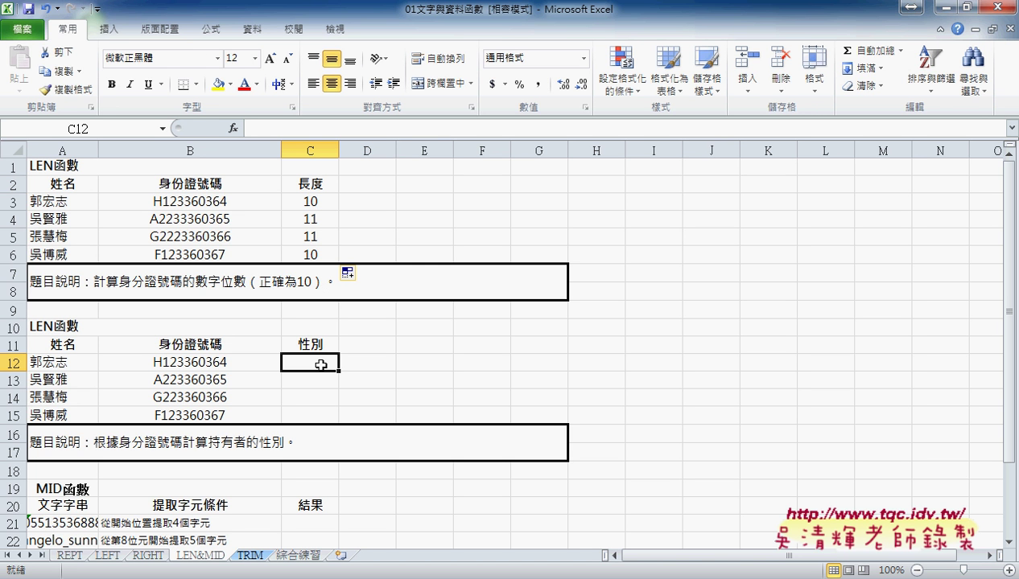
scroll(320, 365, "down", 1)
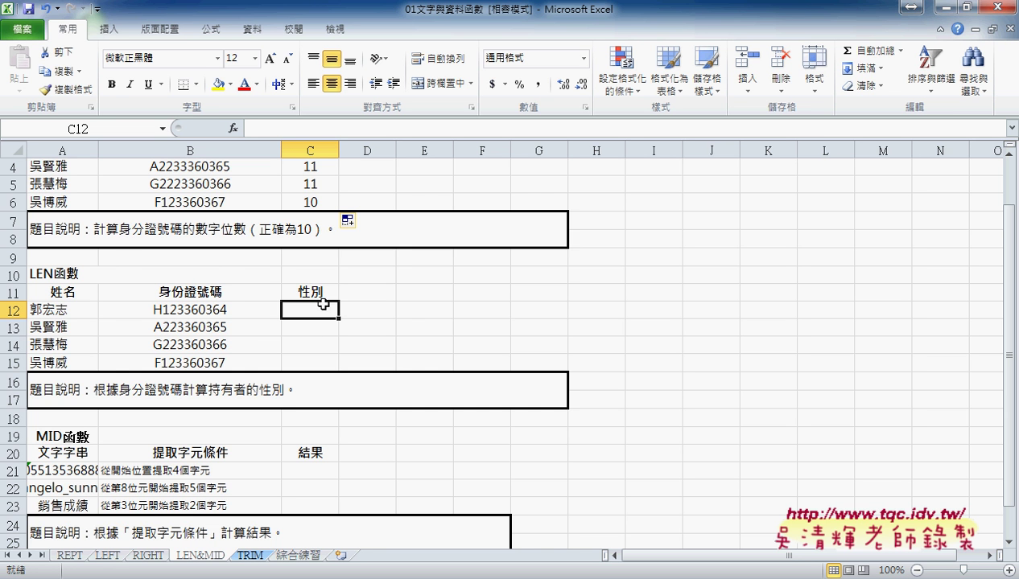
scroll(318, 304, "down", 2)
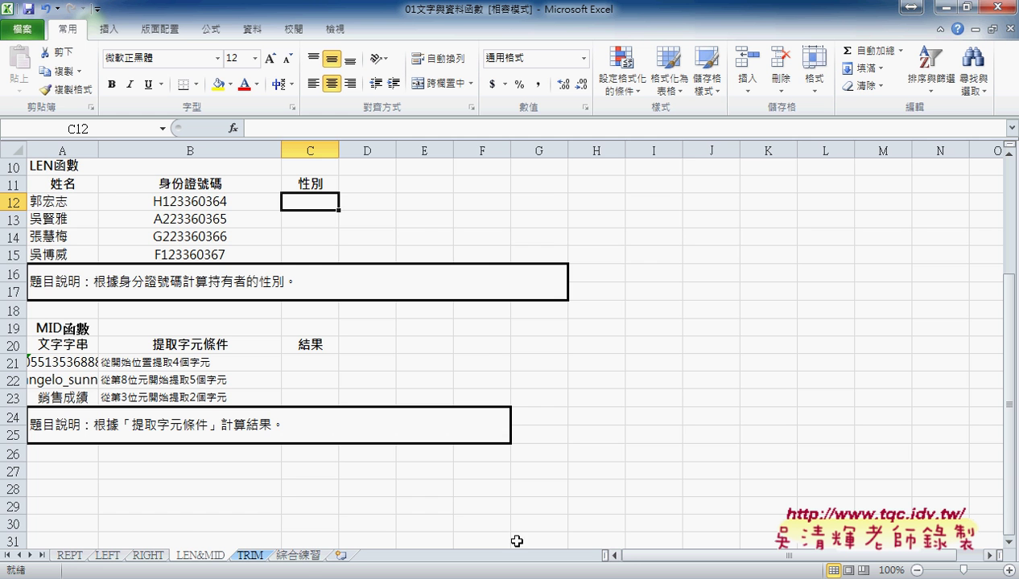
Step: Switch to the 綜合練習 sheet and widen the 手機 column E
left_click(301, 557)
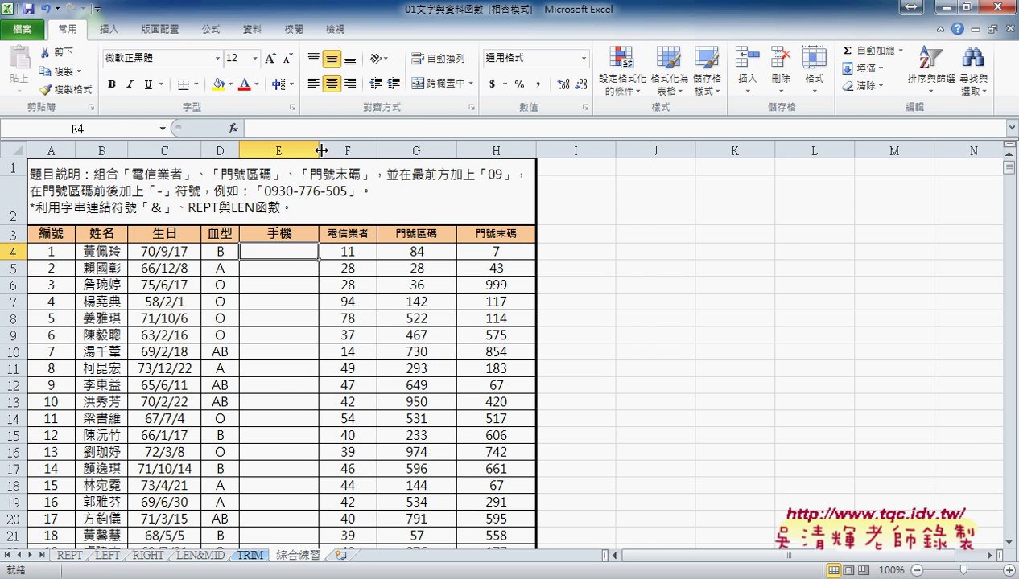
left_click_drag(320, 150, 347, 152)
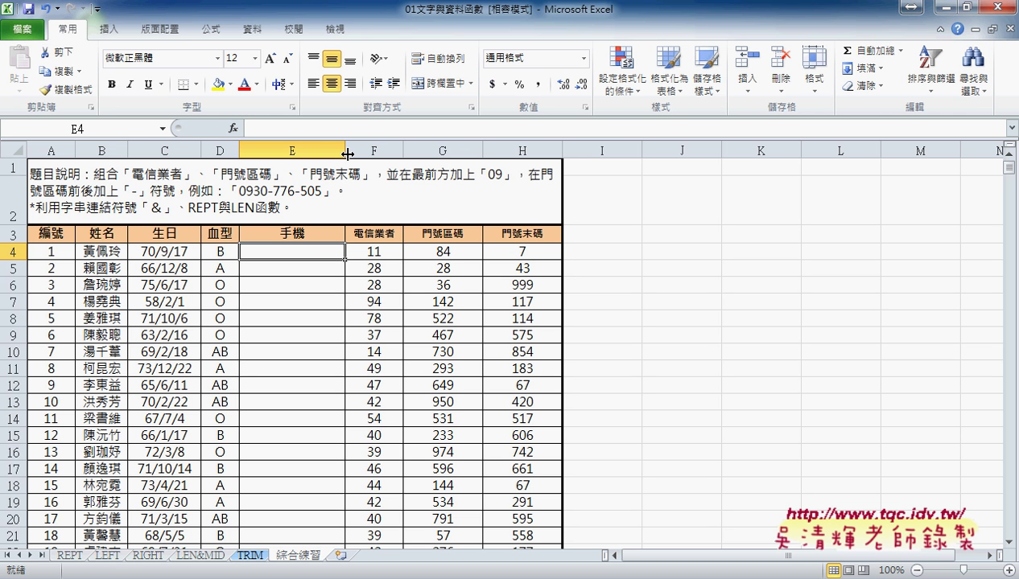